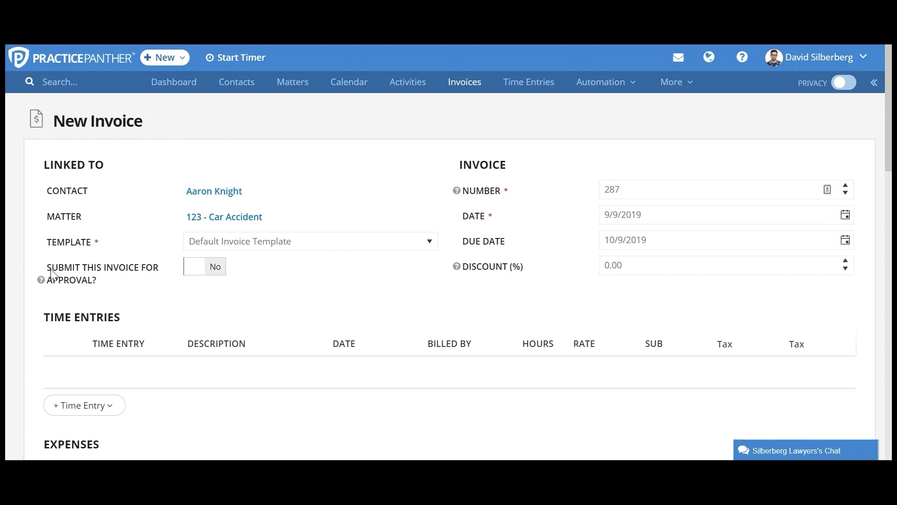
Turn on submission for approval on the new 123 - Car Accident invoice and save the invoice
drag(45, 269, 88, 276)
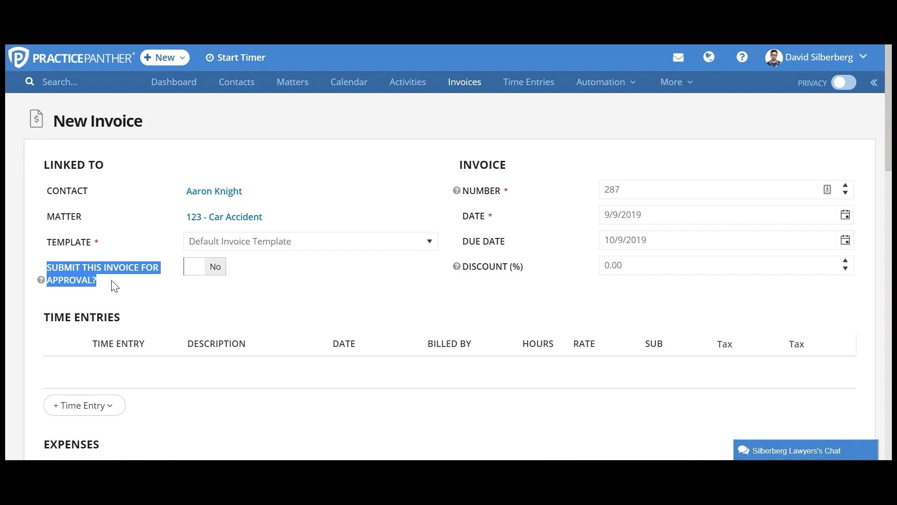
click(220, 275)
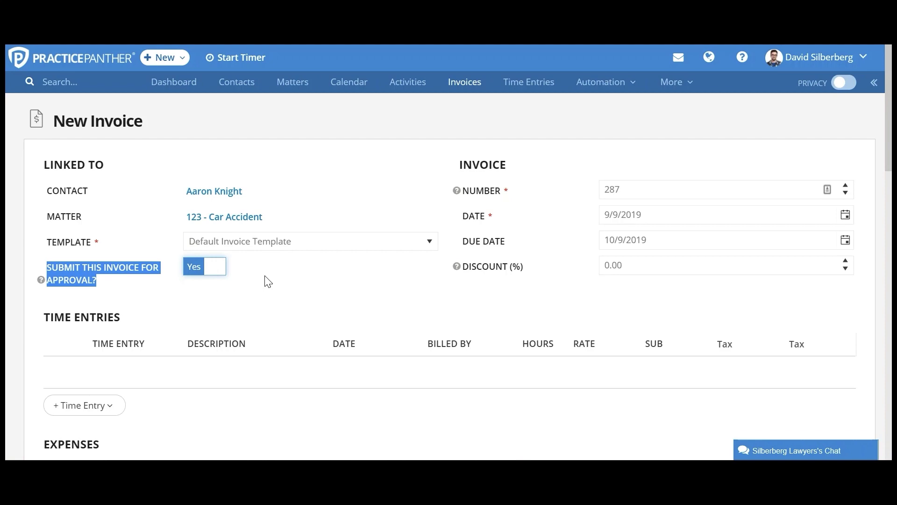
click(257, 303)
scroll(258, 304, down, 1)
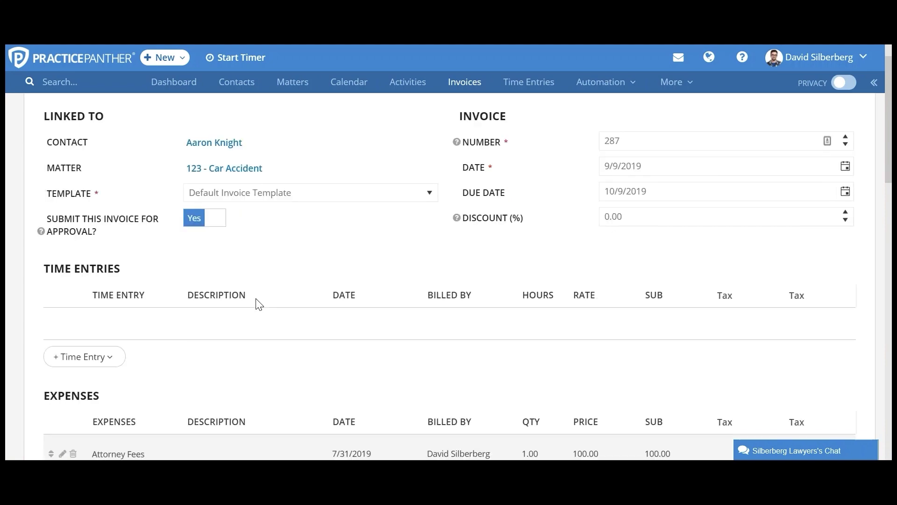
scroll(259, 305, down, 3)
scroll(257, 301, up, 1)
scroll(256, 301, down, 1)
scroll(259, 301, down, 5)
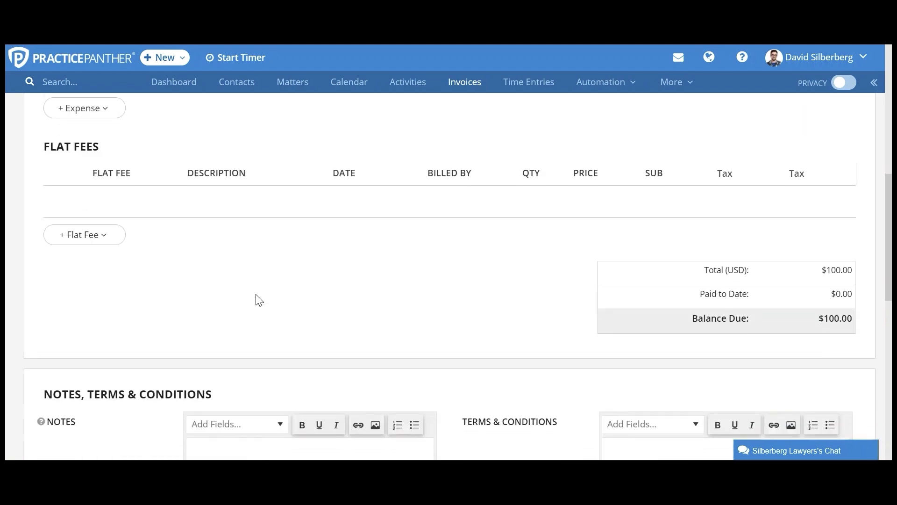
scroll(259, 300, down, 10)
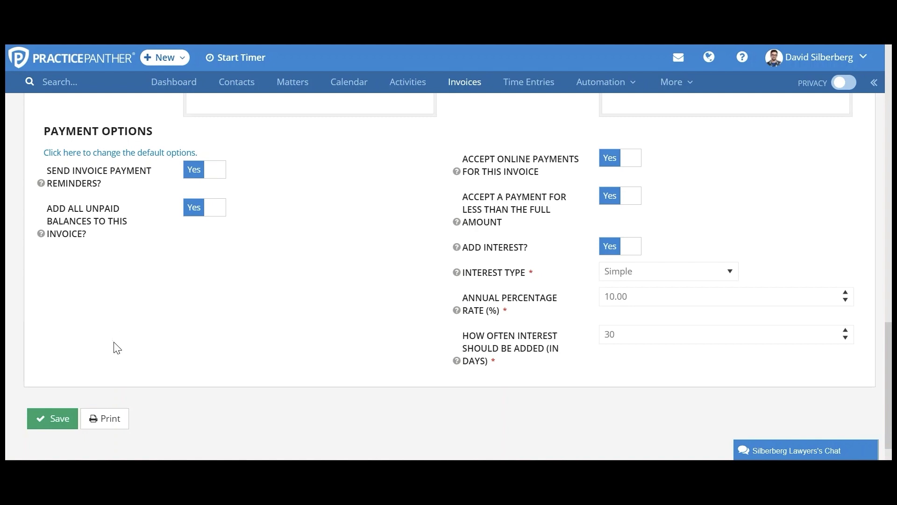
click(58, 423)
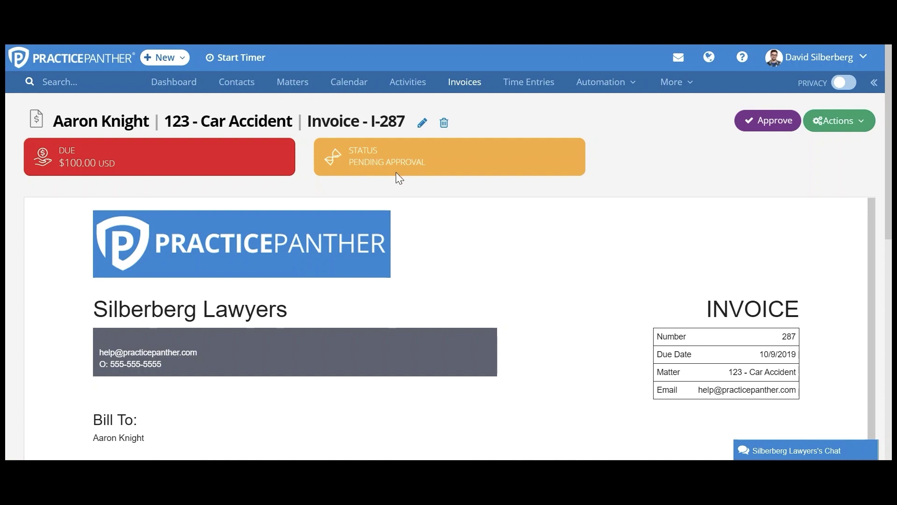
View the actions available for the invoice that is pending approval
click(829, 123)
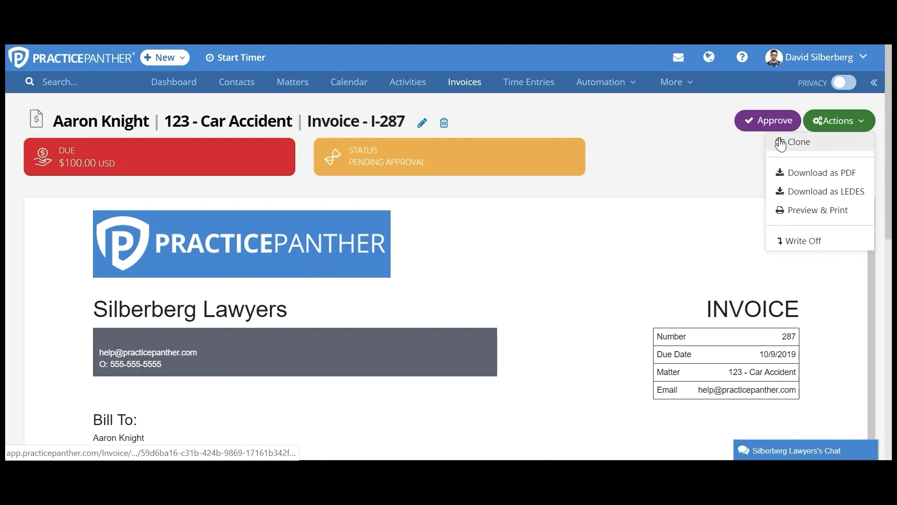
click(624, 185)
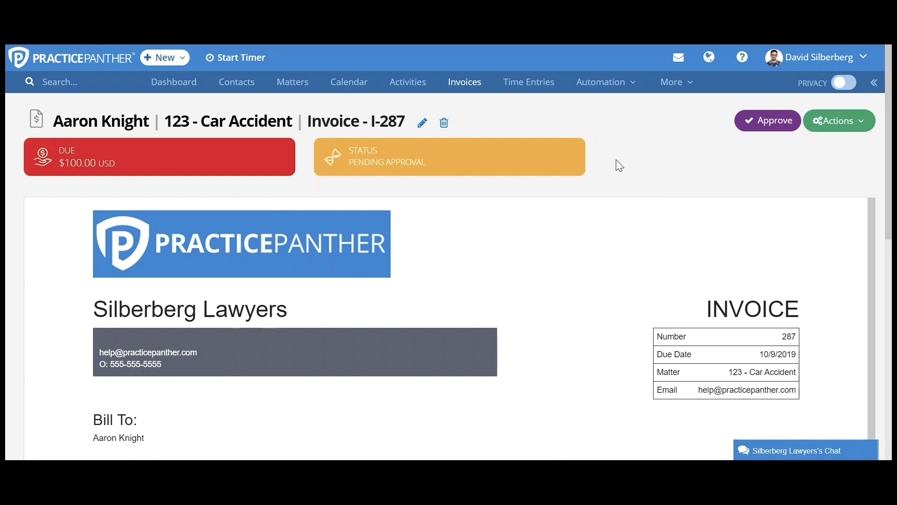
Start a new multiple-invoice batch for the matters 1 - got hurt and 123 and proceed to its options
click(178, 60)
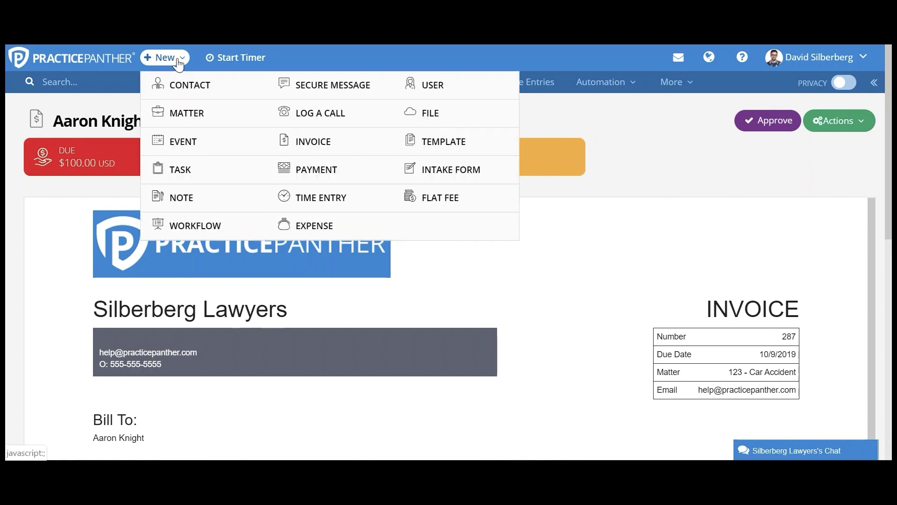
click(327, 149)
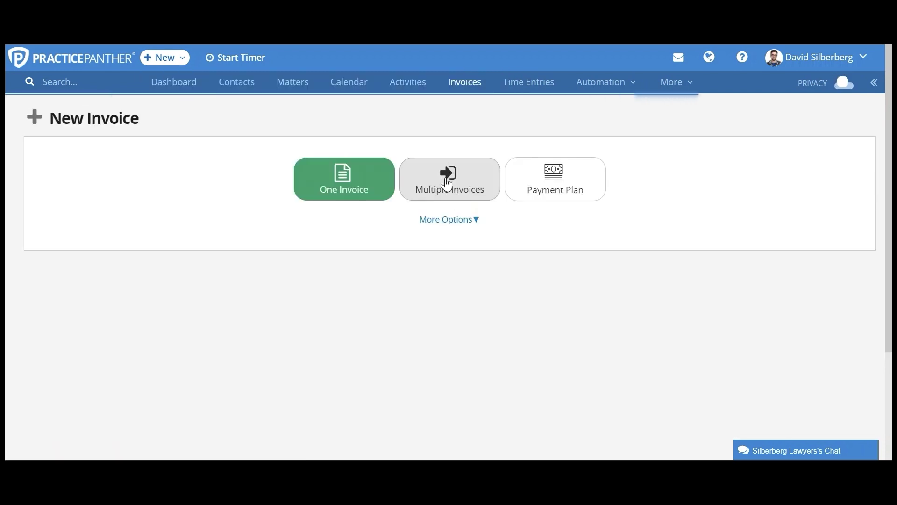
click(452, 187)
scroll(575, 298, down, 3)
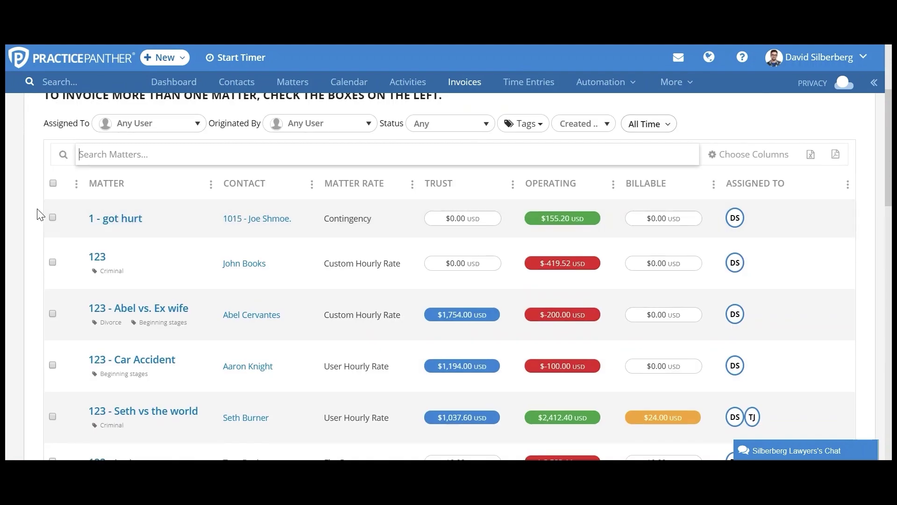
click(53, 217)
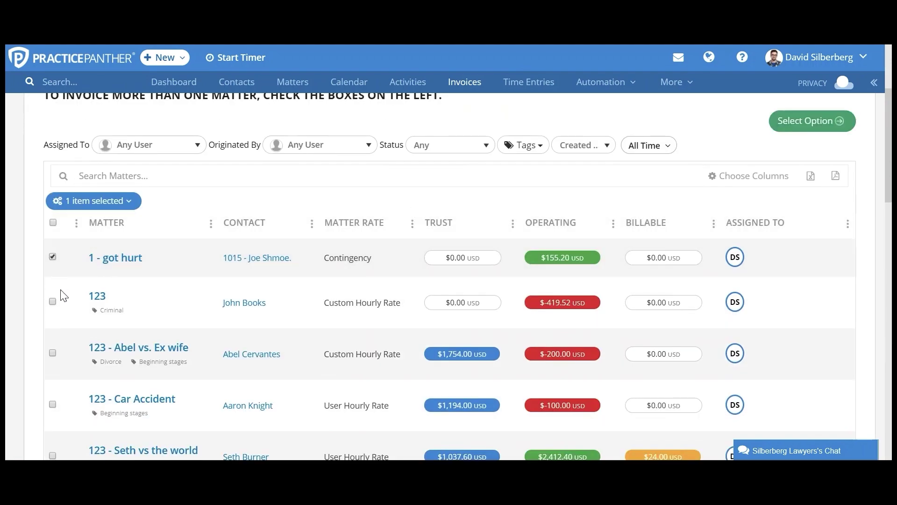
click(53, 301)
scroll(682, 229, up, 2)
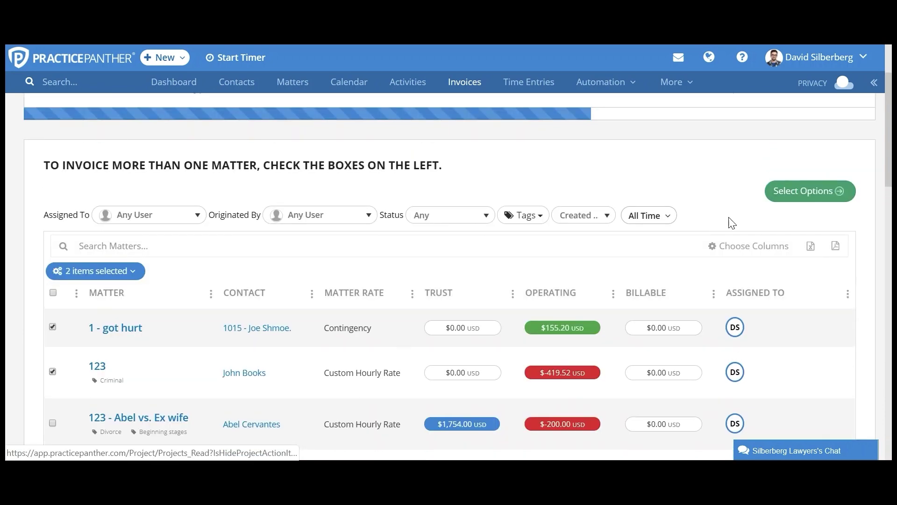
click(800, 201)
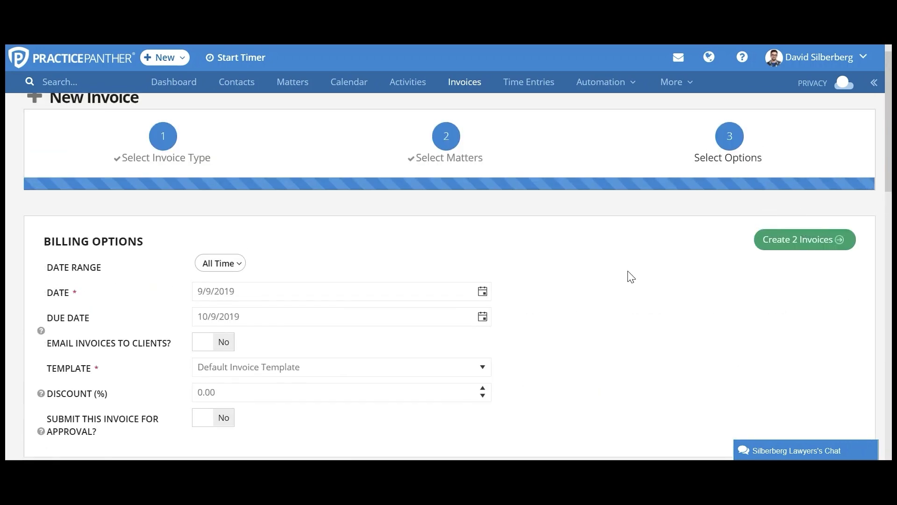
Turn on submission for approval in the billing options of the two-invoice batch
scroll(620, 270, down, 2)
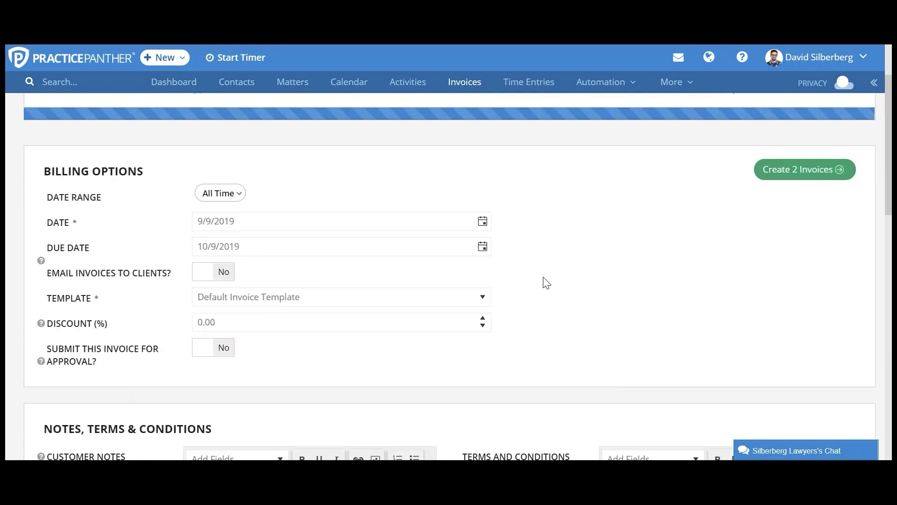
drag(46, 353, 114, 364)
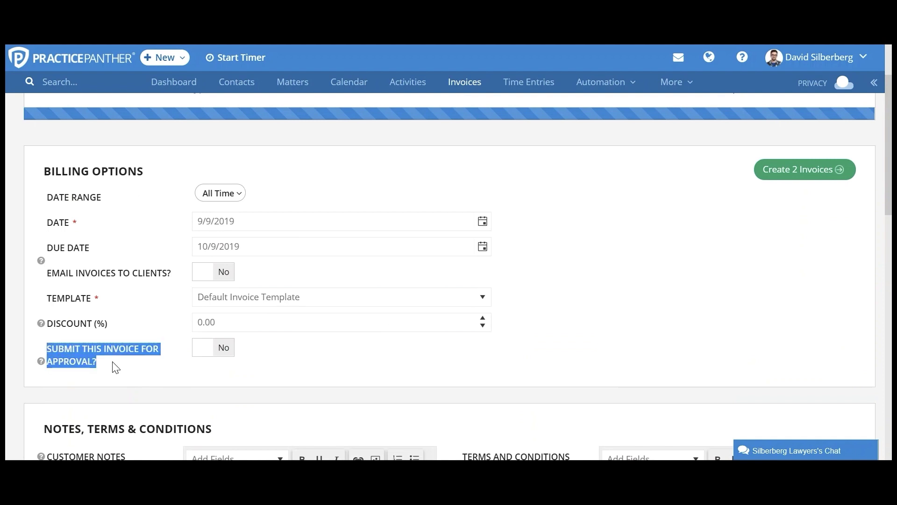
click(213, 348)
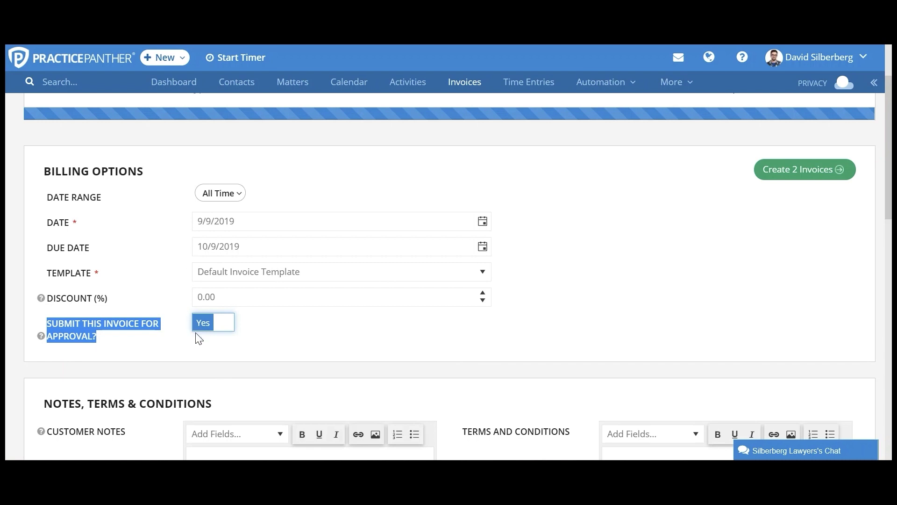
click(223, 366)
Review the batch's notes, payment options and remaining sections, and recheck its submit-for-approval setting
scroll(501, 373, down, 9)
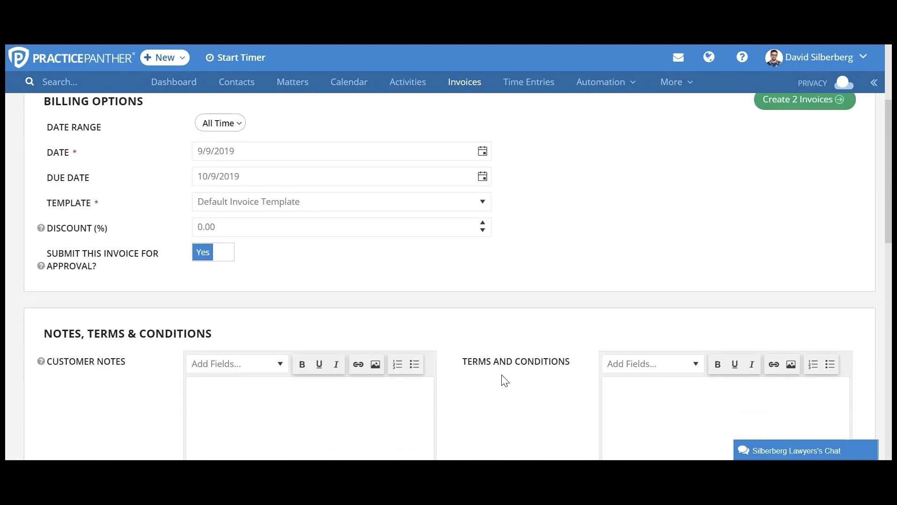
scroll(498, 360, down, 2)
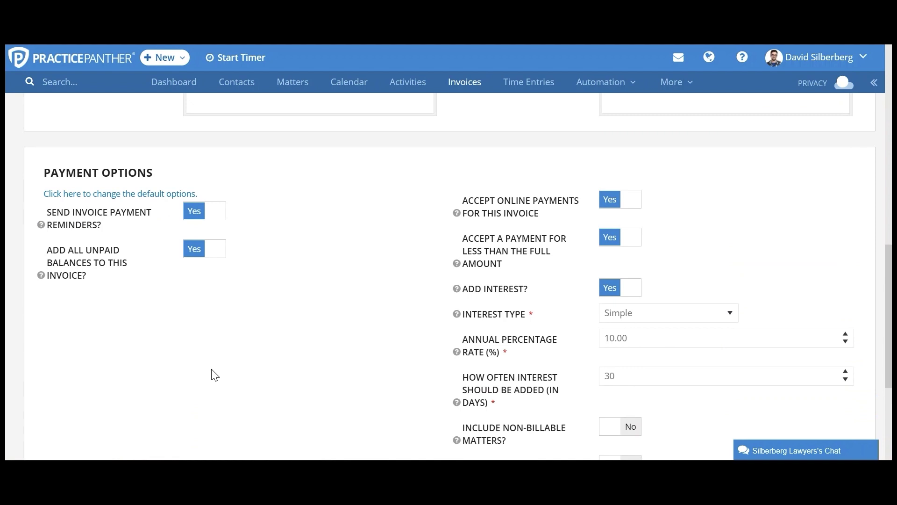
scroll(251, 321, down, 5)
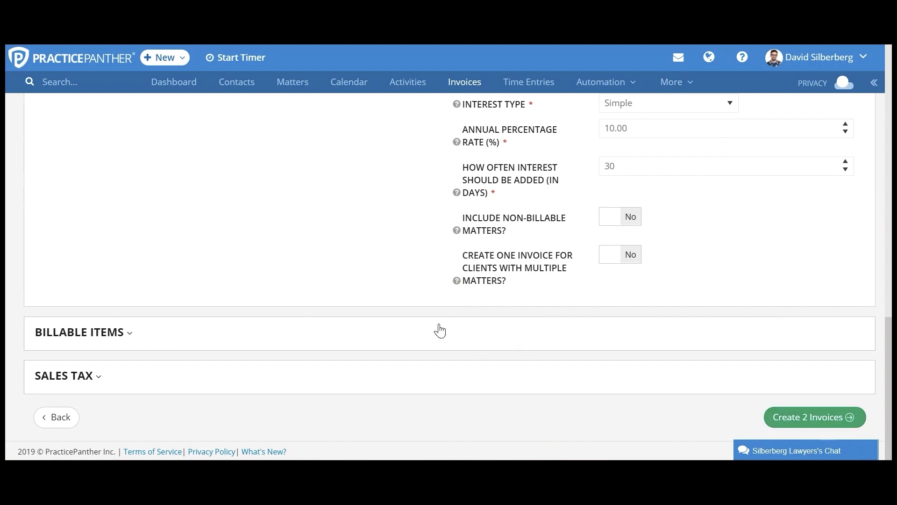
scroll(374, 307, up, 2)
scroll(374, 307, up, 12)
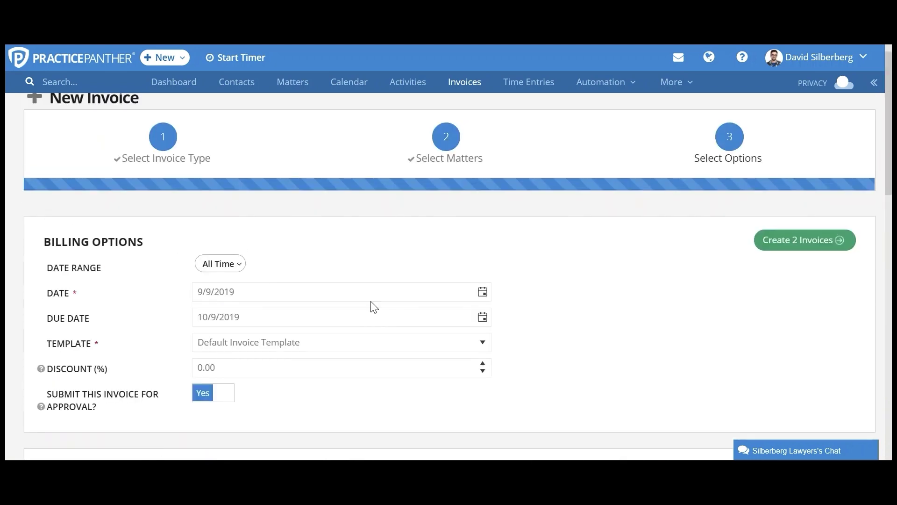
drag(45, 394, 111, 416)
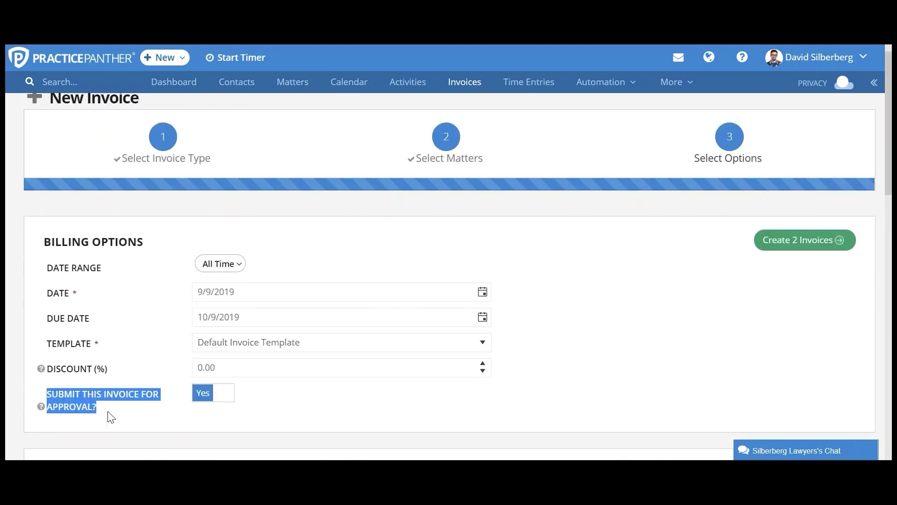
click(111, 422)
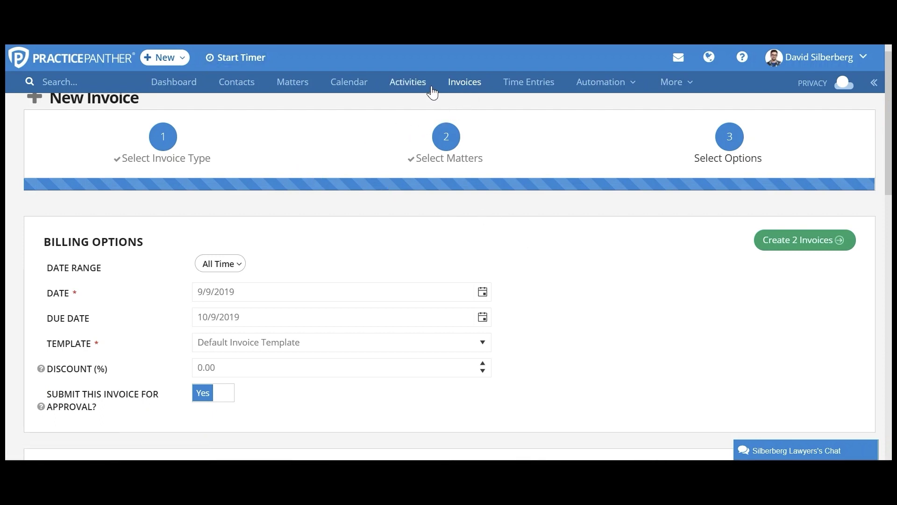
In the invoices list, select the first two invoices and view the bulk actions available for them
click(465, 84)
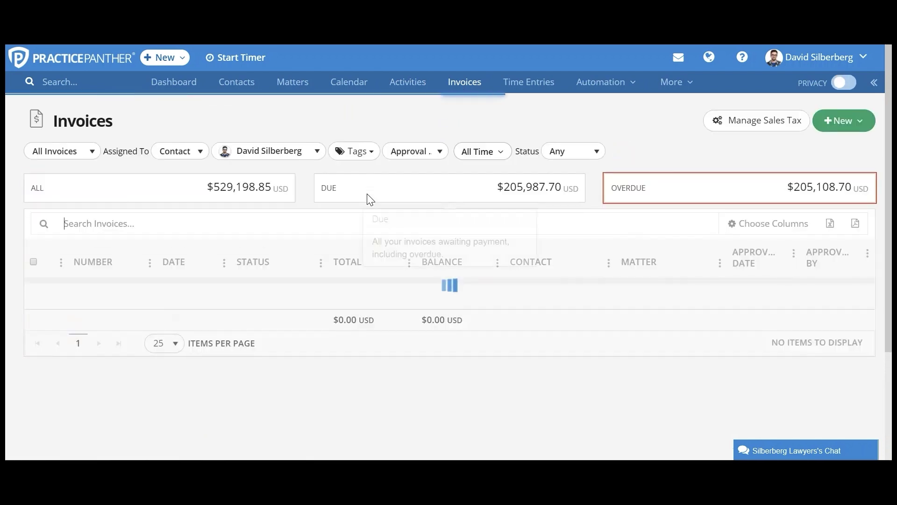
scroll(159, 234, down, 3)
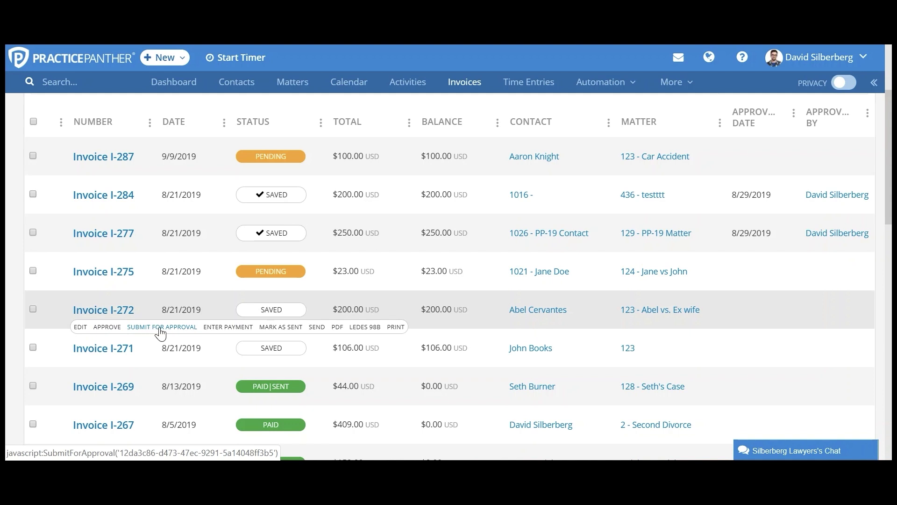
click(107, 327)
click(32, 297)
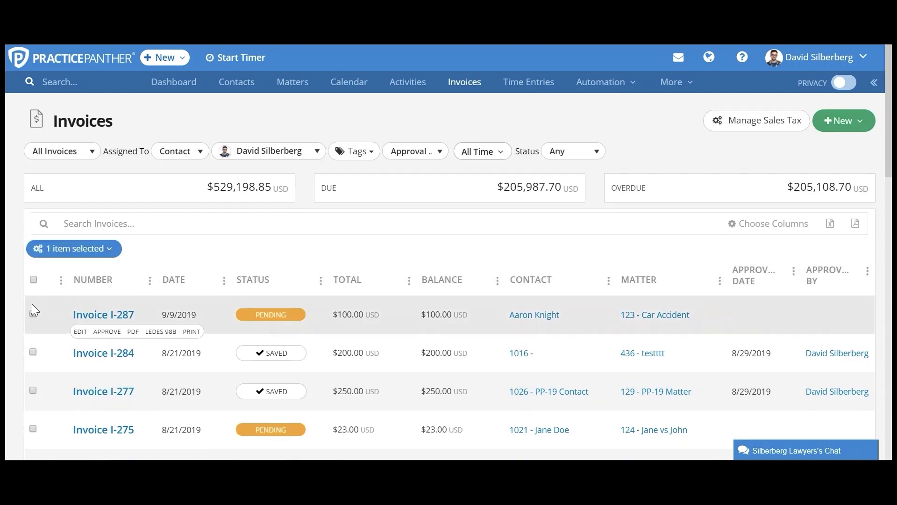
click(33, 352)
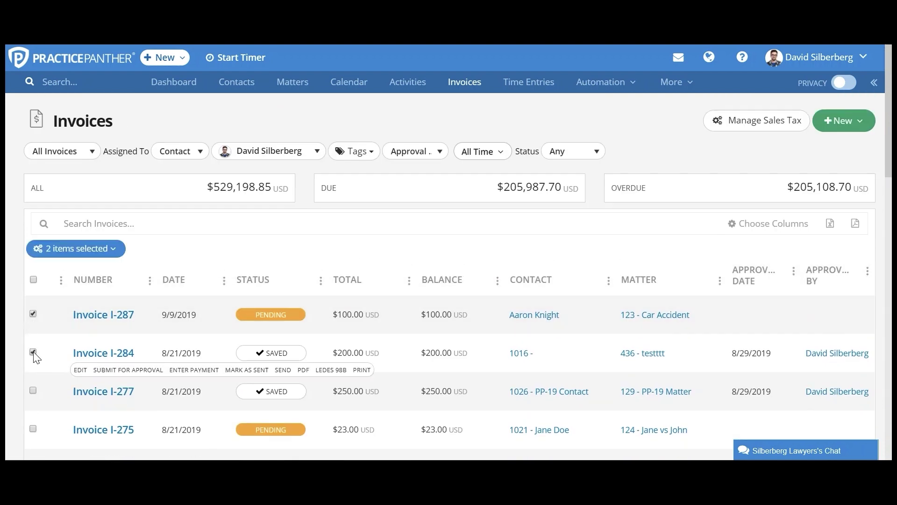
click(70, 249)
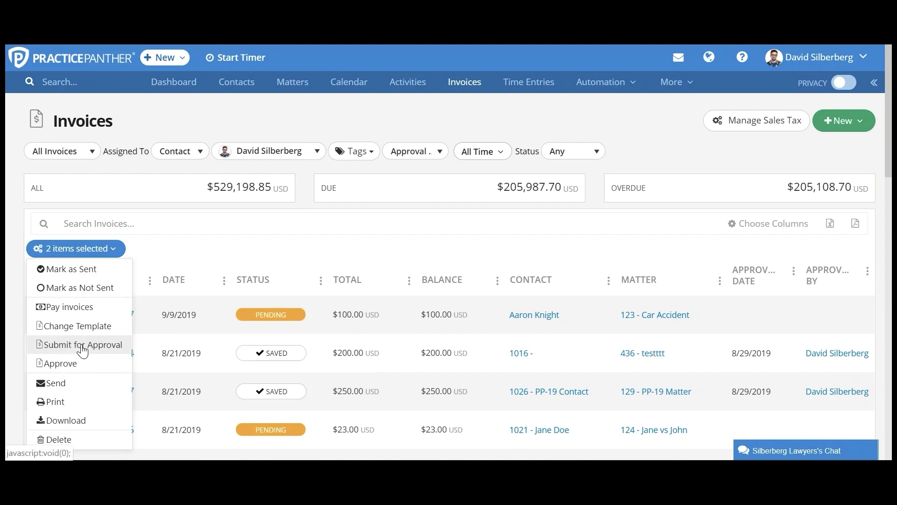
click(178, 253)
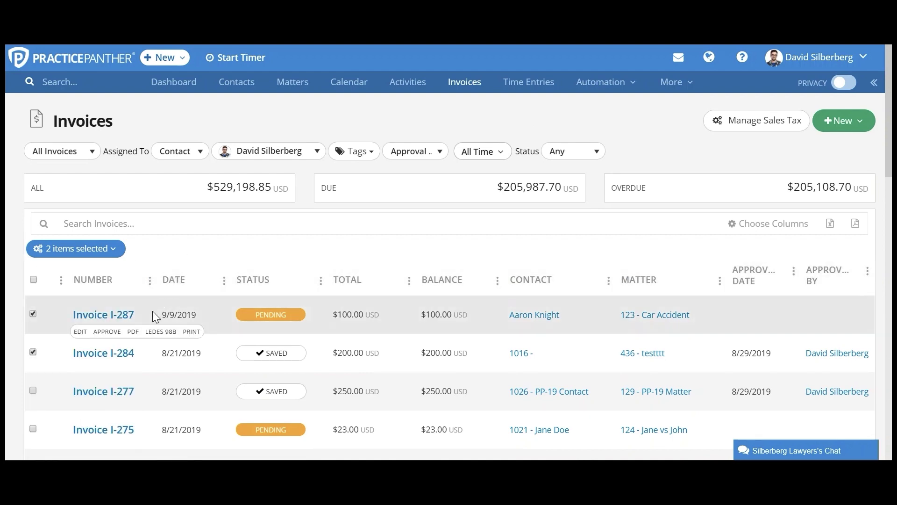
Open the first saved invoice without an approval date and view its available actions
scroll(121, 337, down, 4)
click(111, 260)
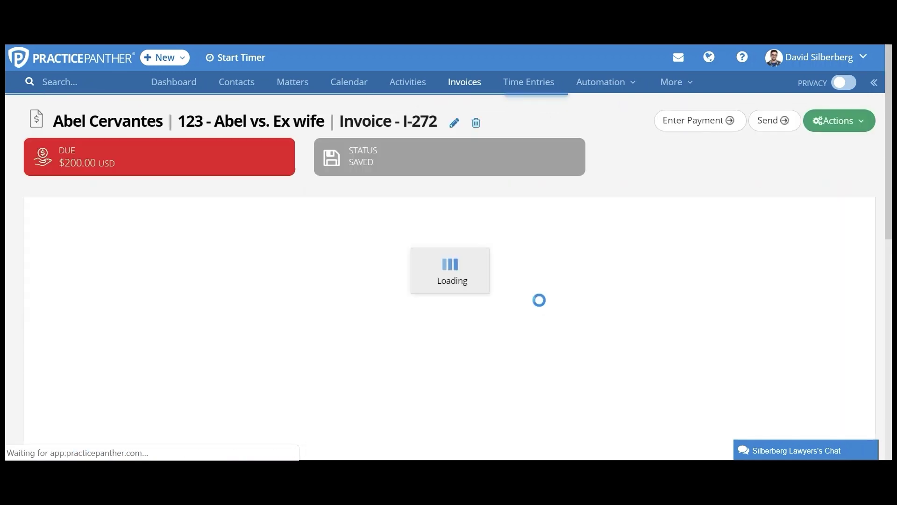
click(843, 123)
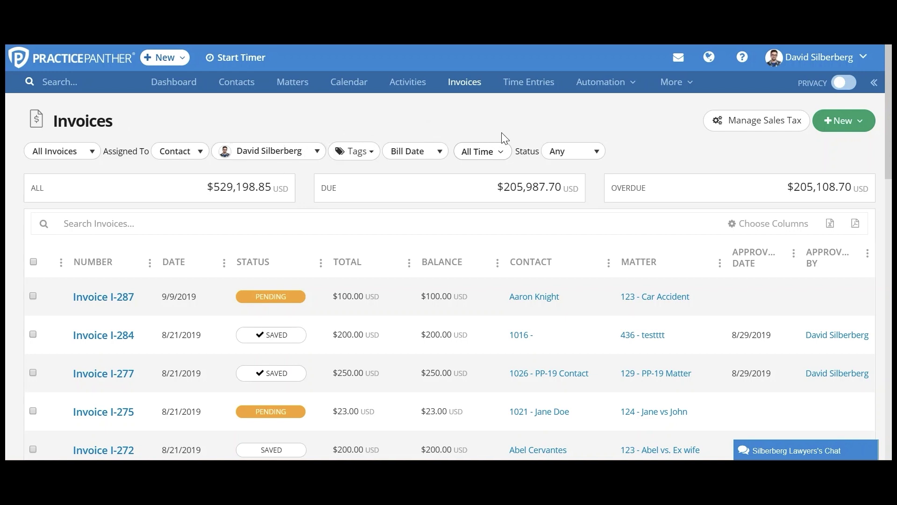
Filter the invoices list to Pending status and check which users the assigned-to filter offers
click(558, 152)
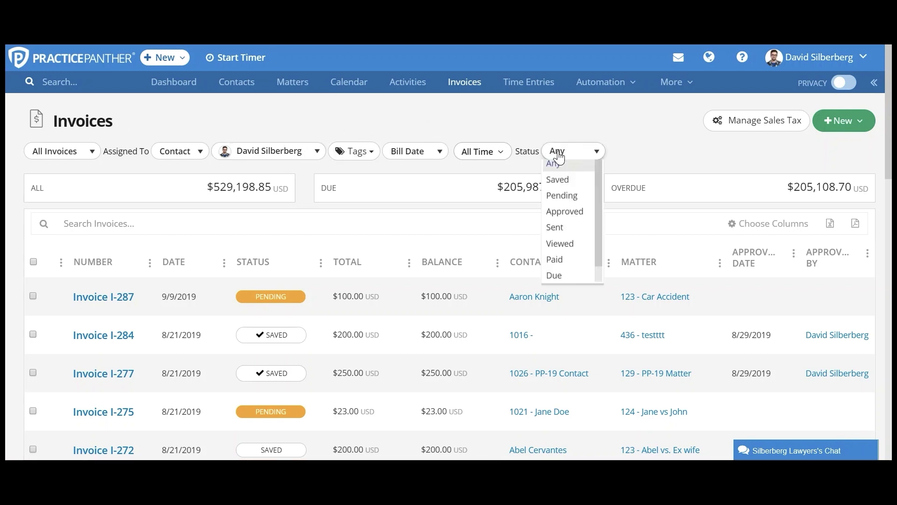
click(563, 201)
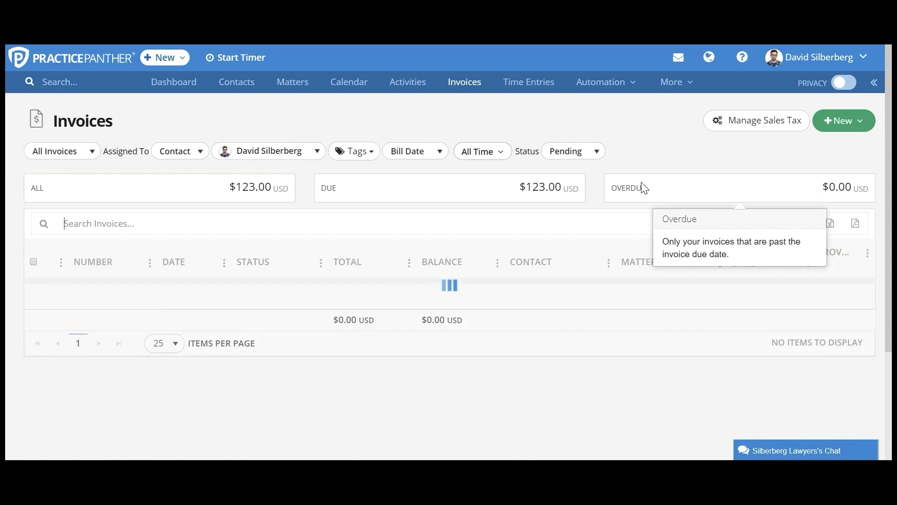
mouse_move(575, 191)
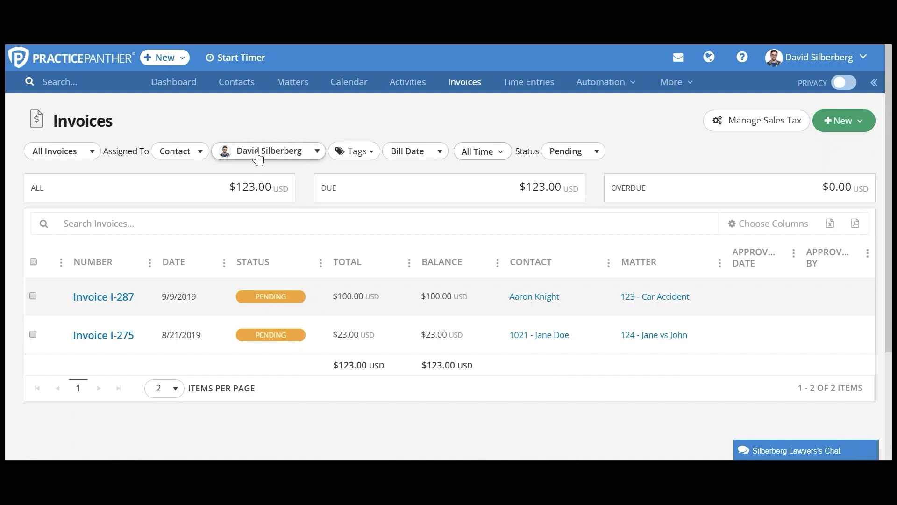
click(258, 158)
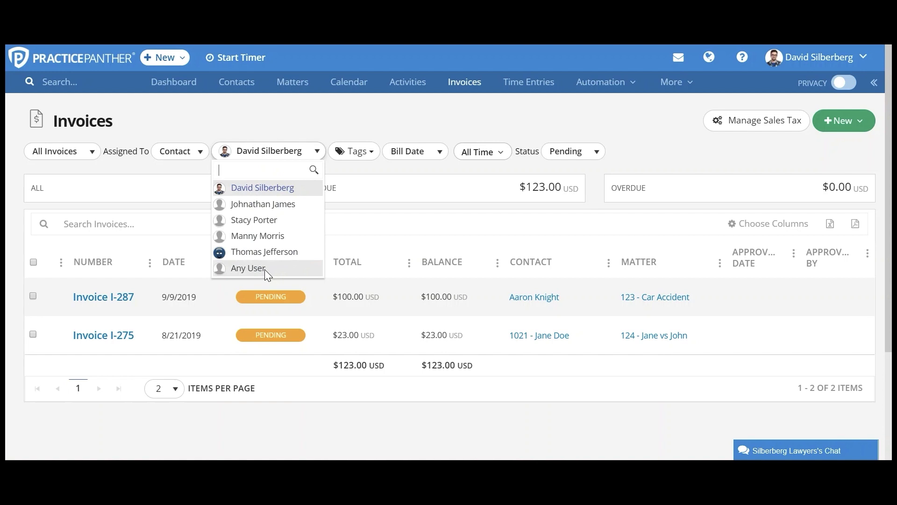
click(385, 176)
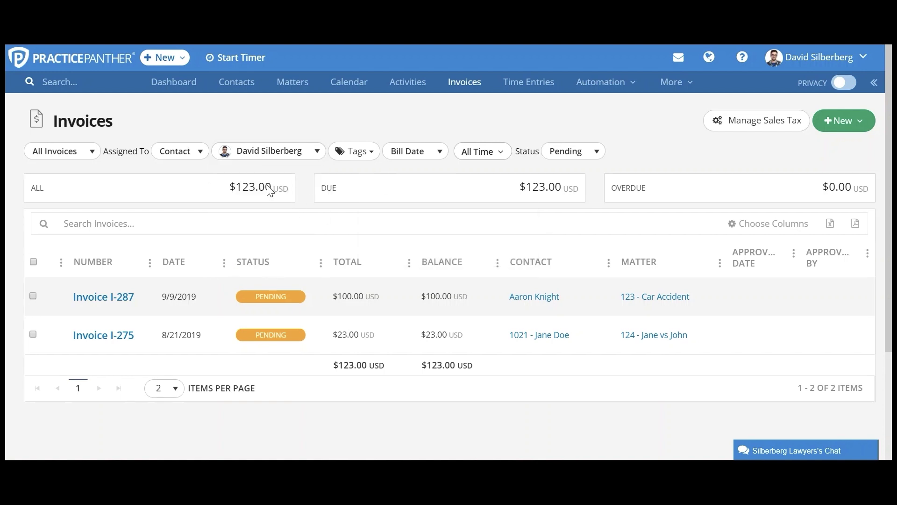
Select all the pending invoices and view the bulk actions available for them
mouse_move(256, 335)
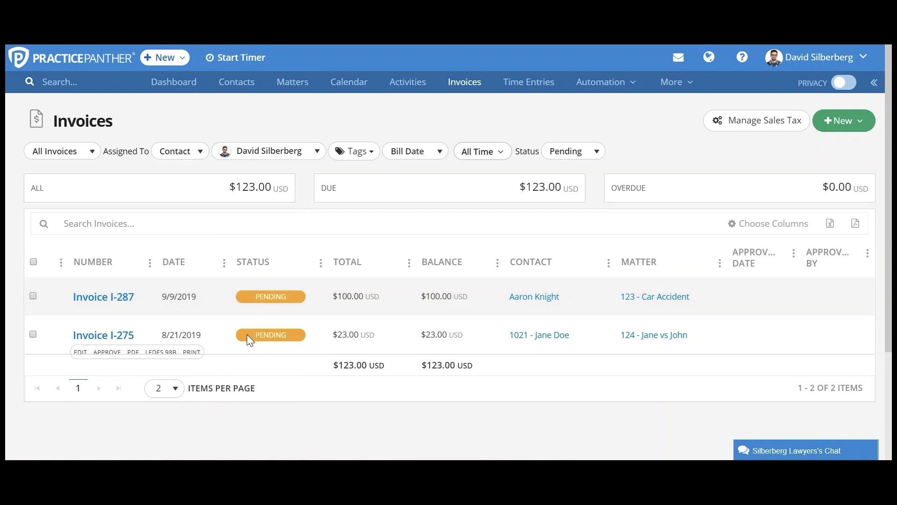
mouse_move(121, 303)
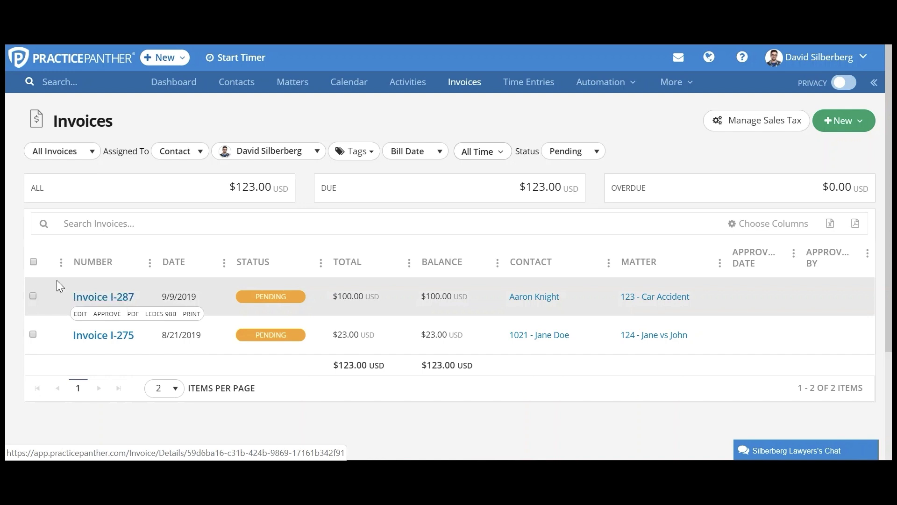
click(33, 262)
click(44, 254)
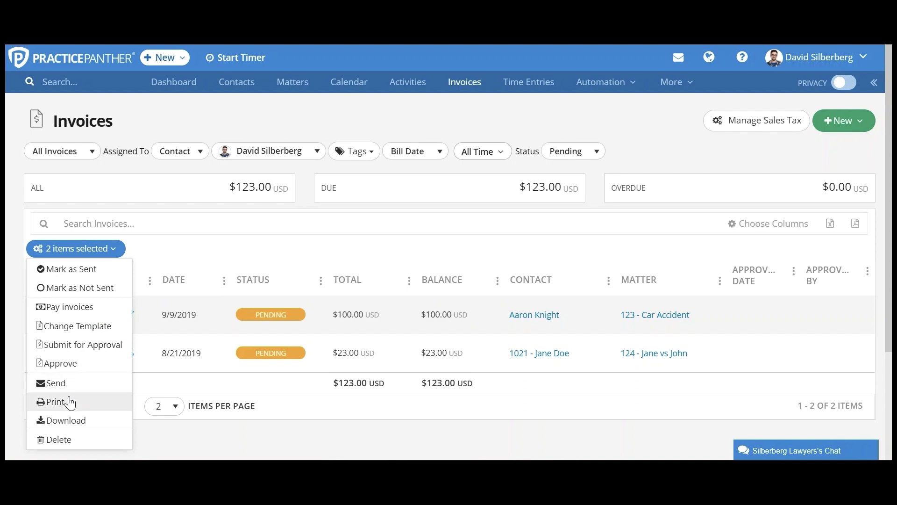
click(76, 405)
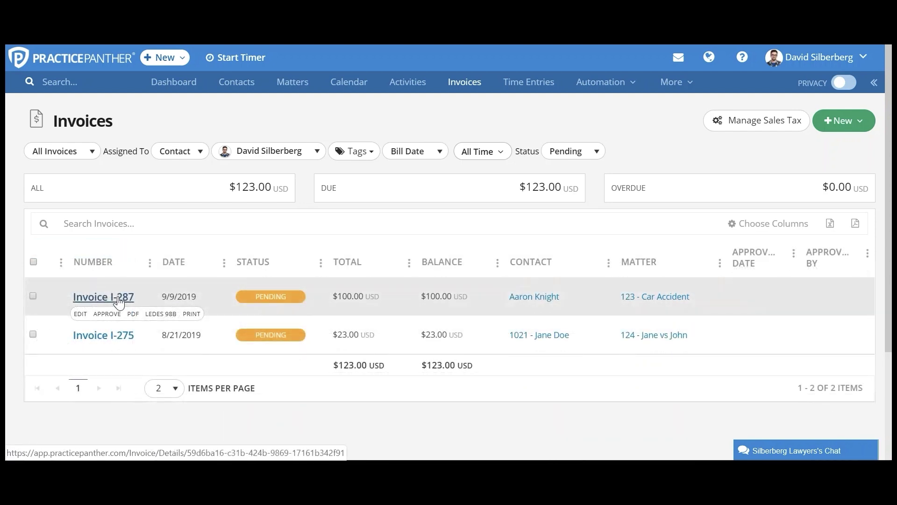
Open the first pending invoice, review it down to its totals, and approve it
click(119, 301)
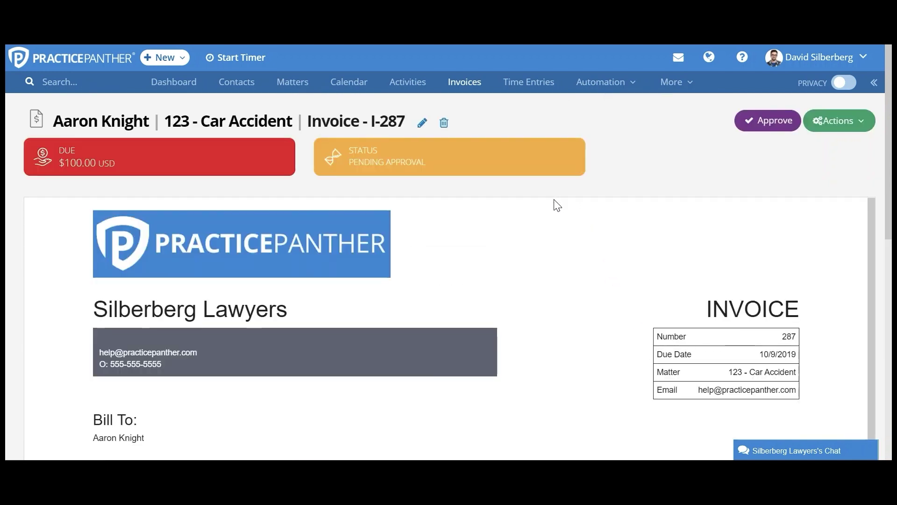
scroll(554, 242, down, 2)
scroll(553, 242, down, 5)
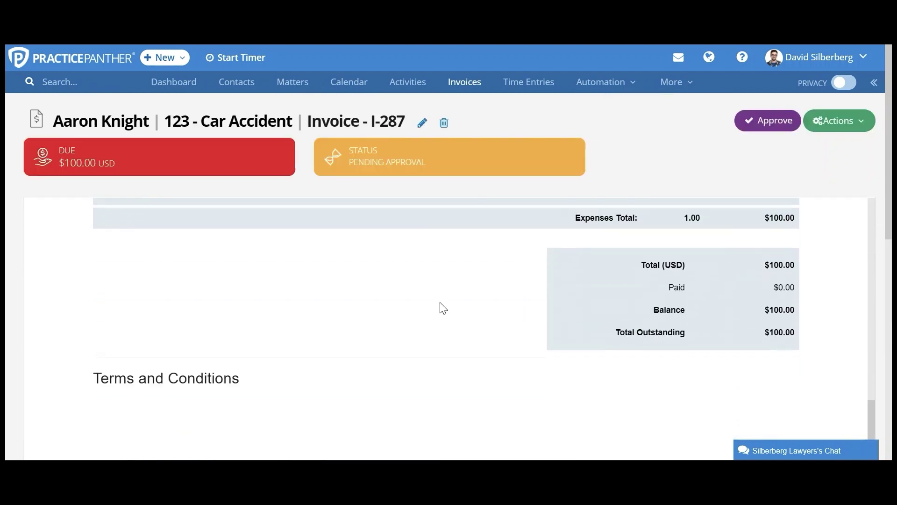
scroll(443, 308, up, 7)
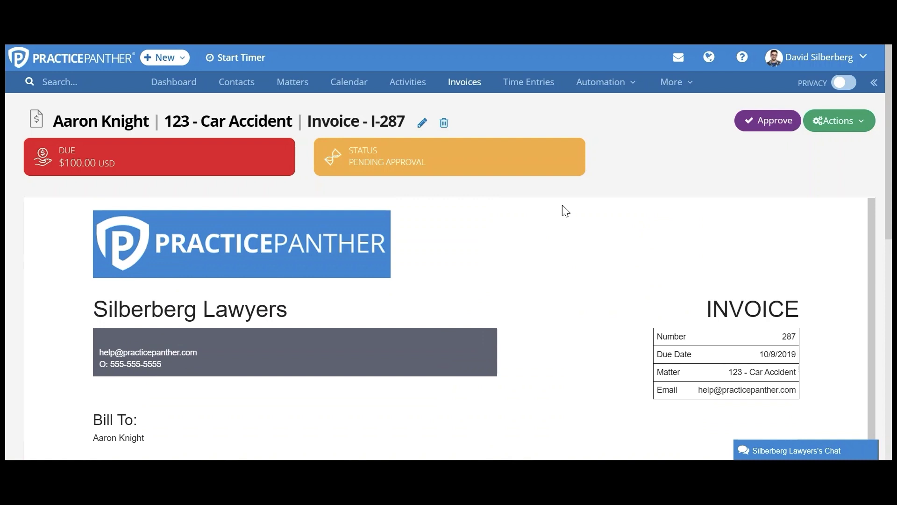
click(768, 127)
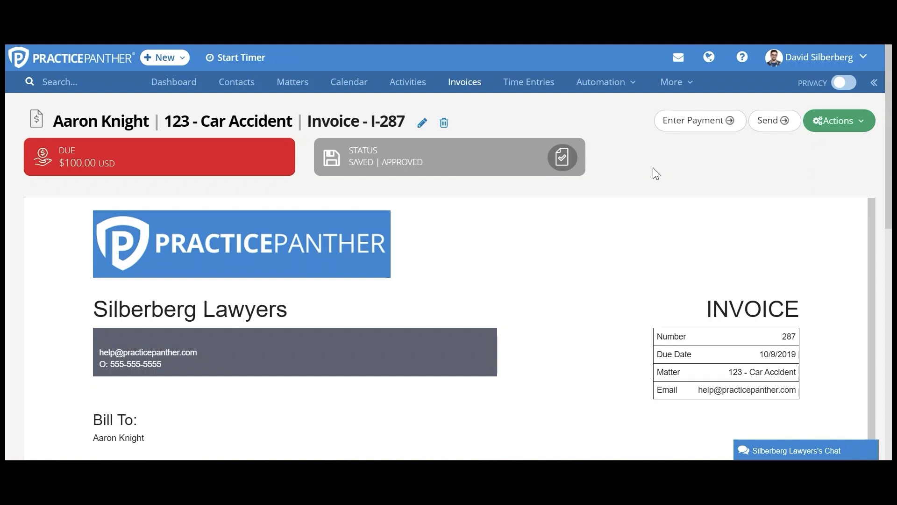
Filter the invoices list to Approved status with an approval date in the last 7 days
click(473, 88)
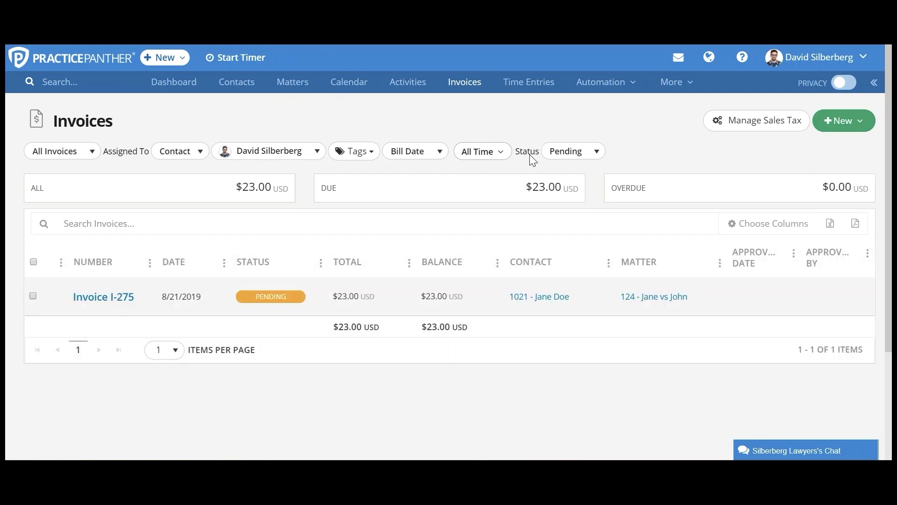
click(567, 154)
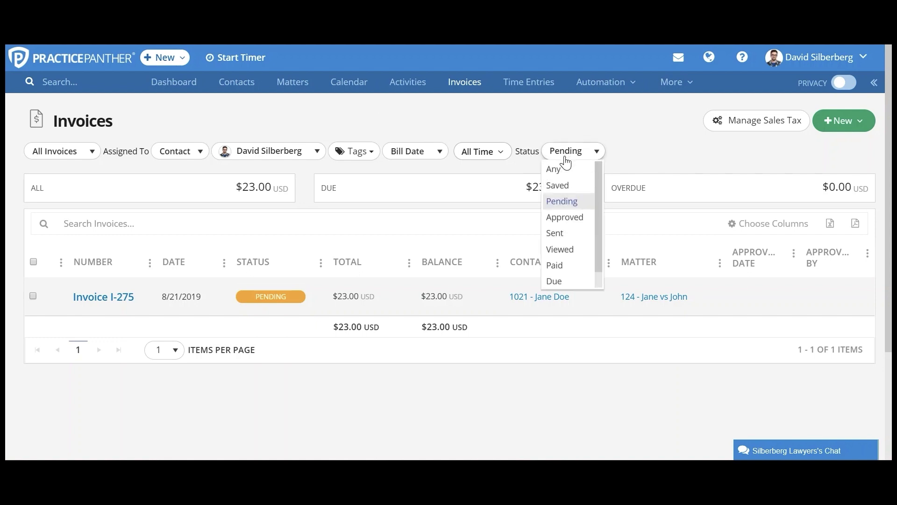
click(561, 217)
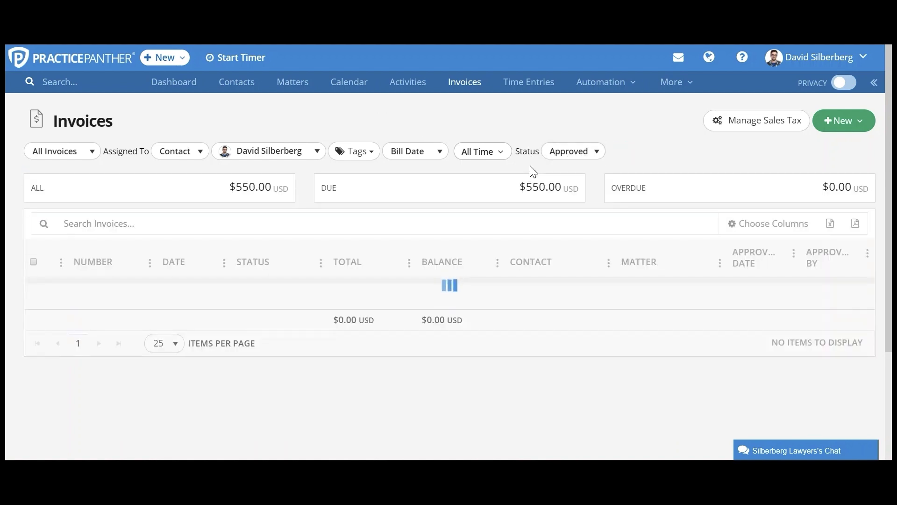
click(422, 161)
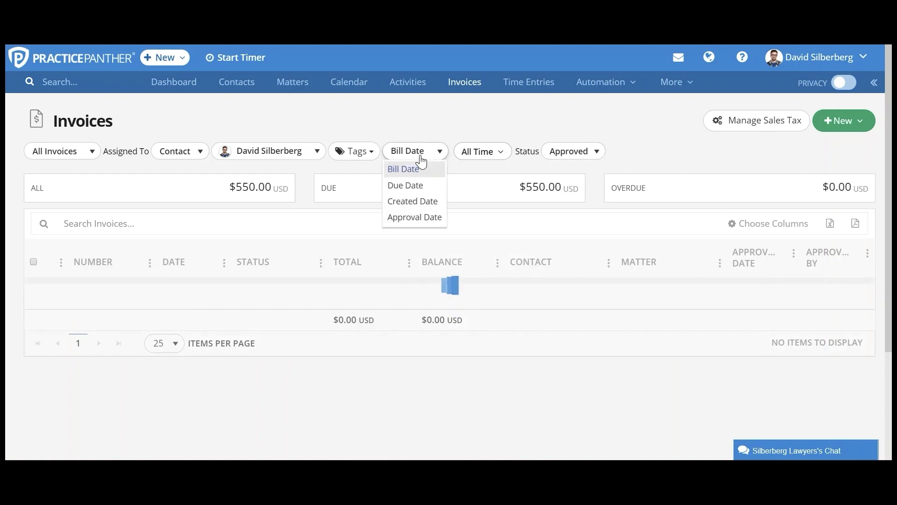
click(418, 218)
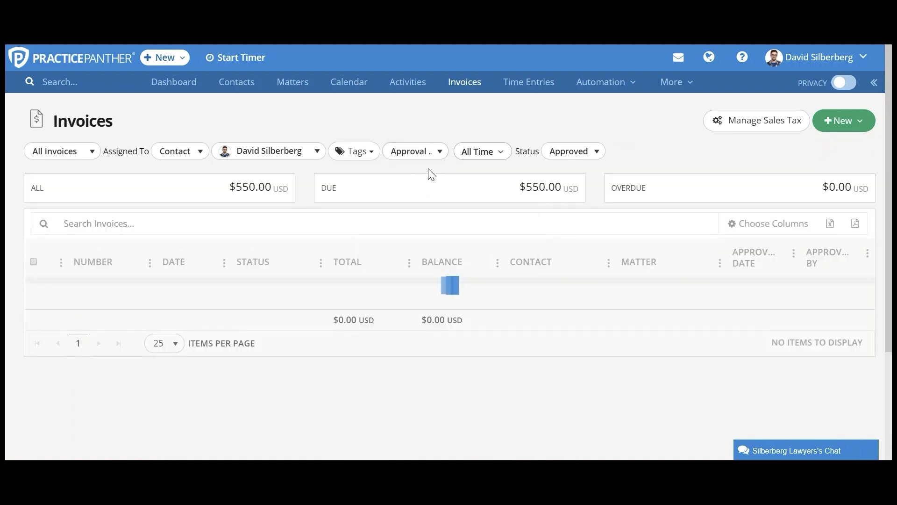
click(474, 159)
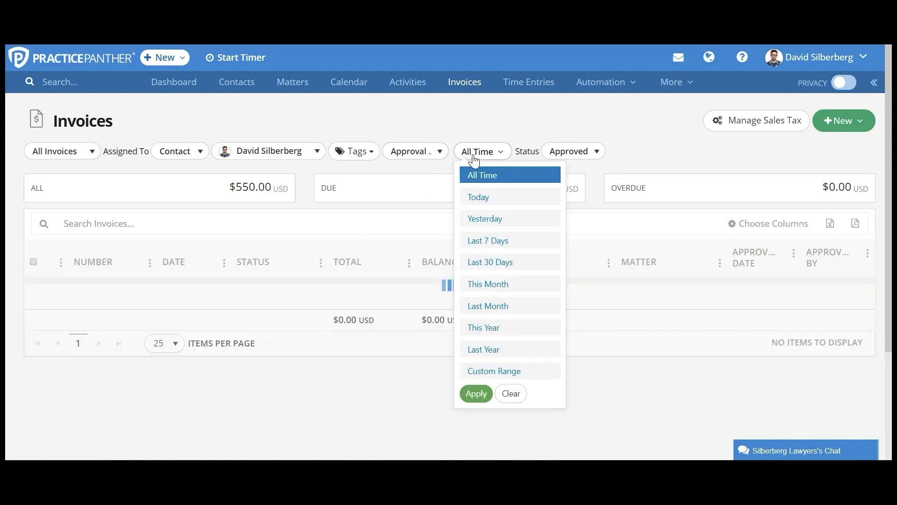
click(475, 239)
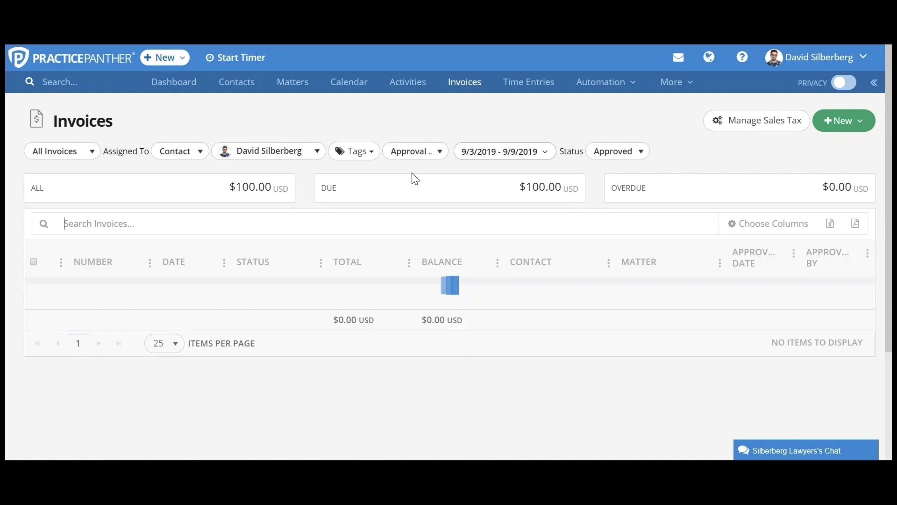
mouse_move(446, 184)
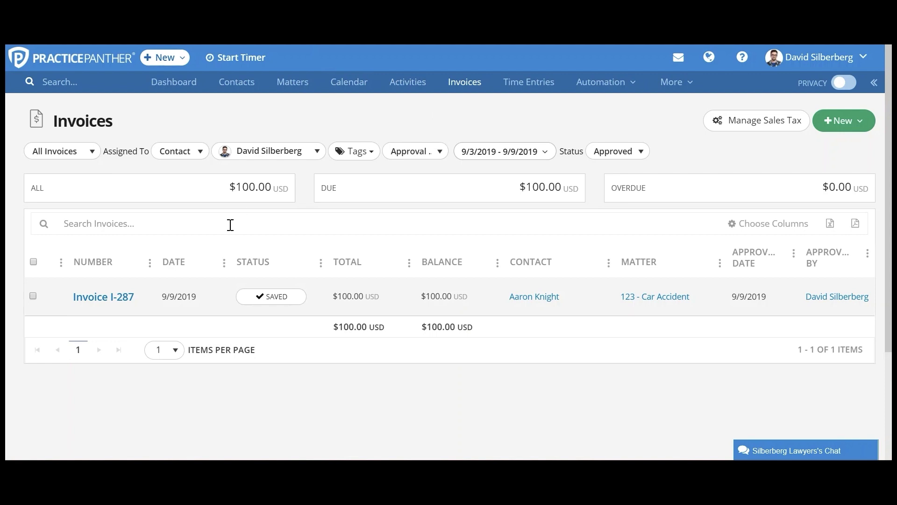
Select all the listed approved invoices and pay them in bulk, using both operating and trust account balances
mouse_move(180, 293)
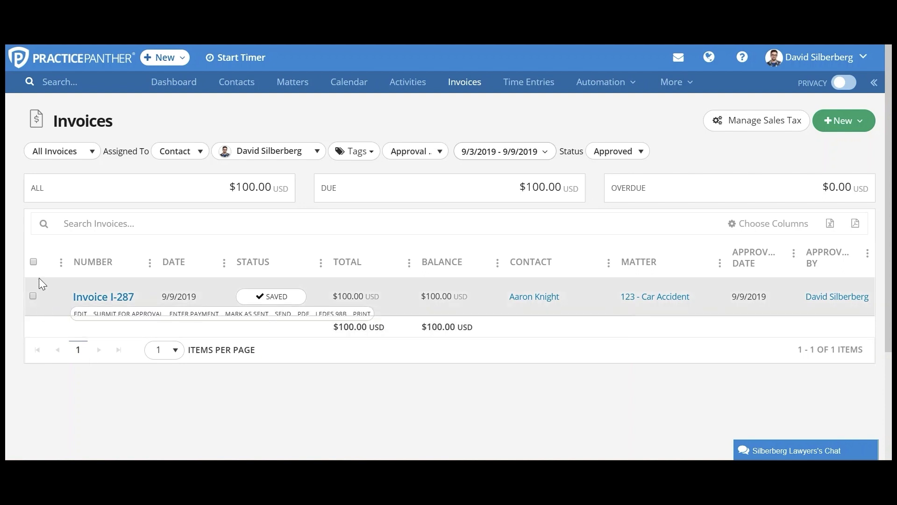
click(33, 262)
click(38, 255)
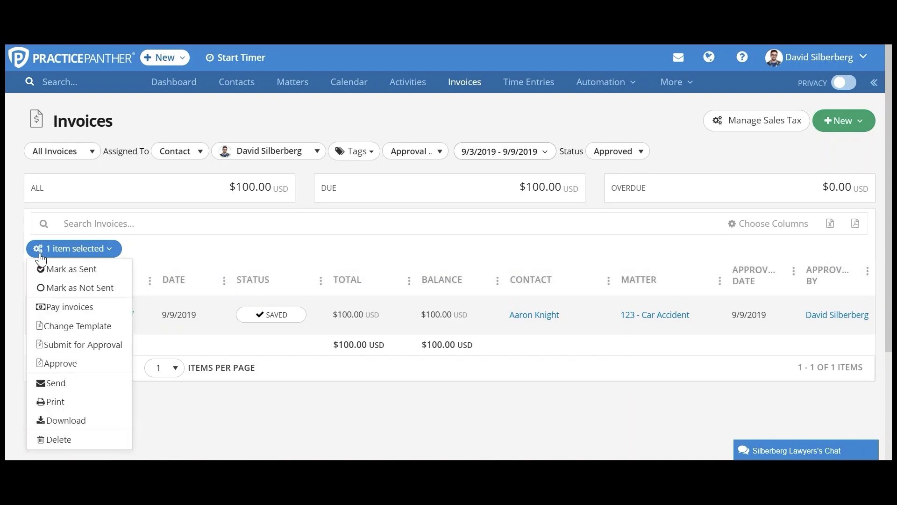
click(65, 307)
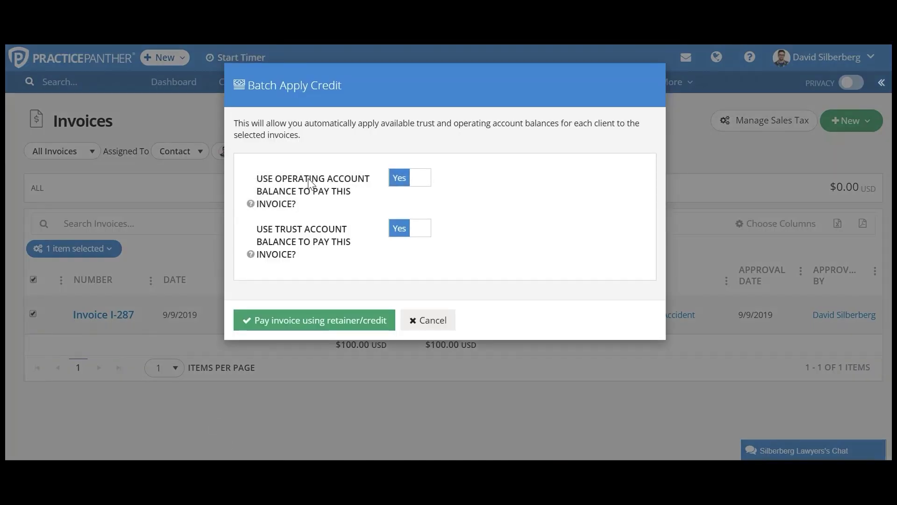
click(311, 326)
click(339, 300)
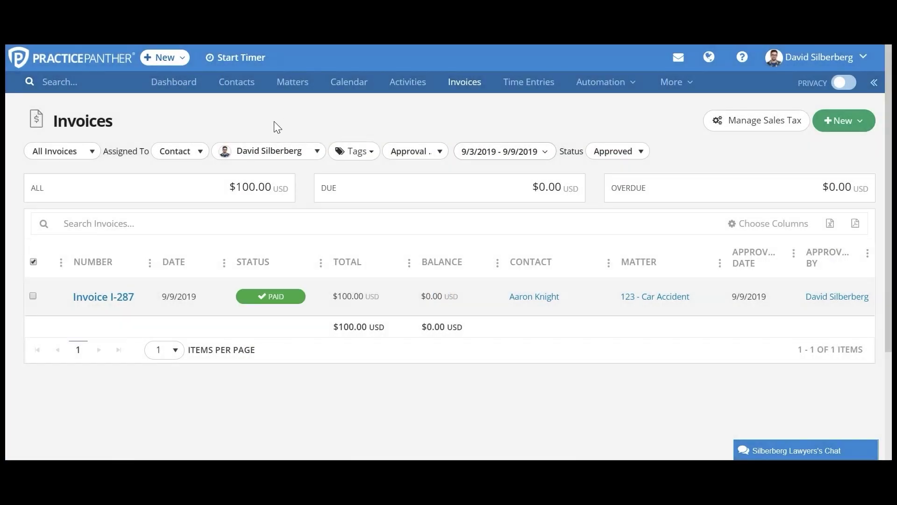
mouse_move(266, 301)
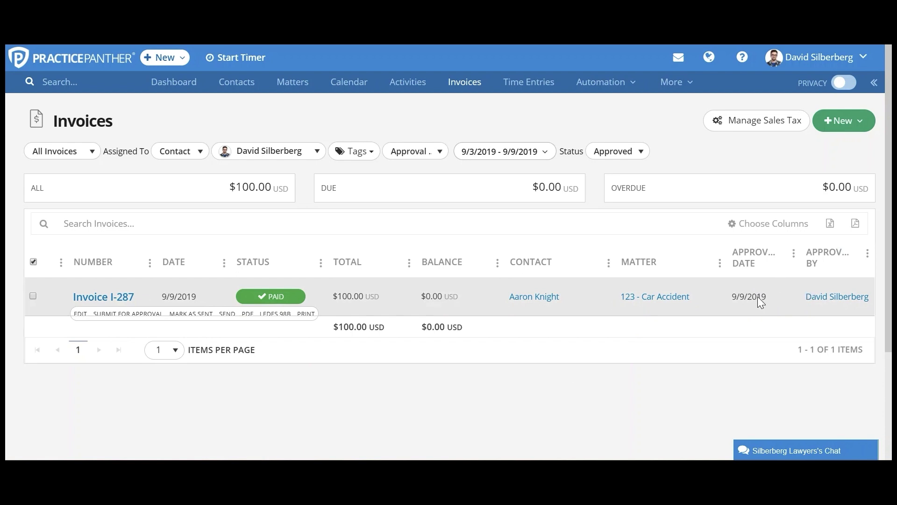
Open the paid invoice and examine its activity history for the creation, submission and approval entries
click(117, 298)
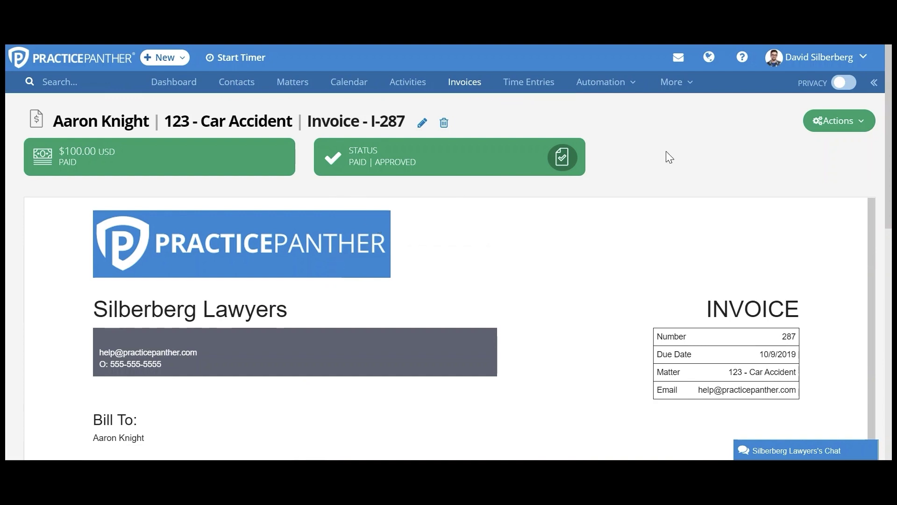
drag(890, 158, 889, 402)
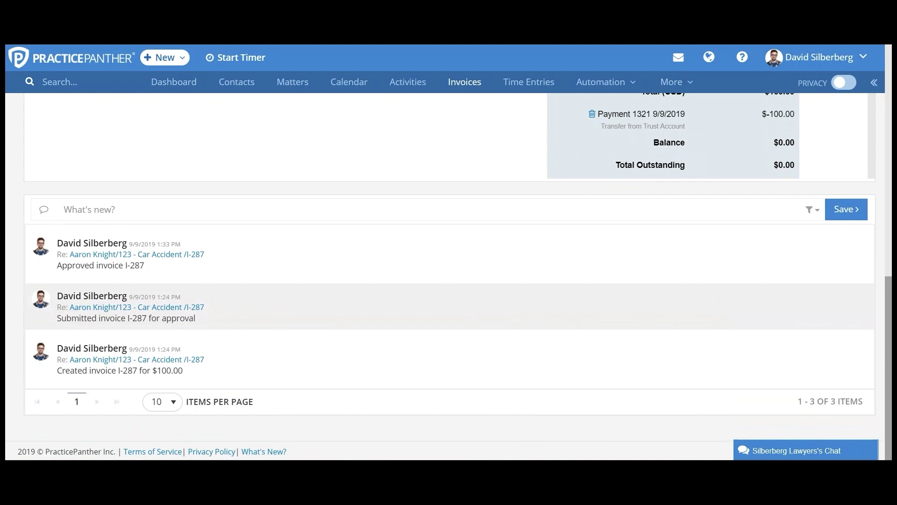
drag(68, 377, 183, 377)
drag(58, 320, 206, 323)
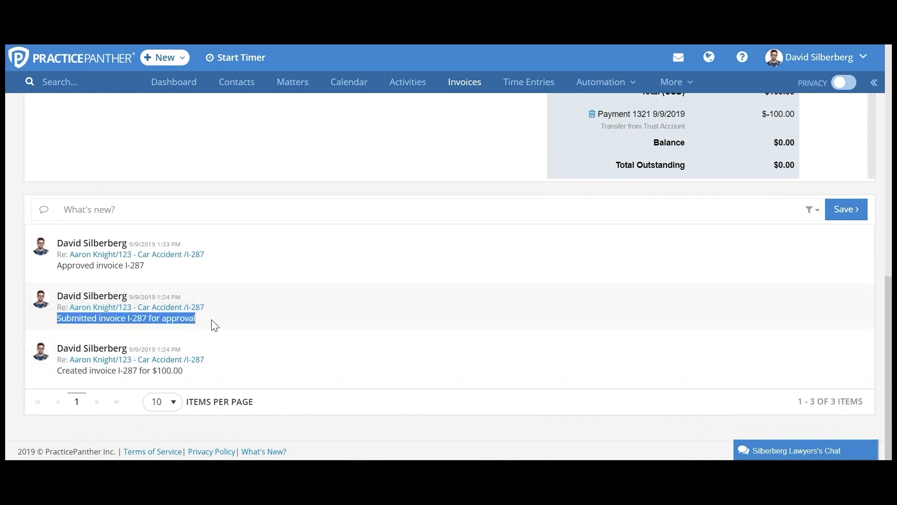
drag(57, 265, 181, 273)
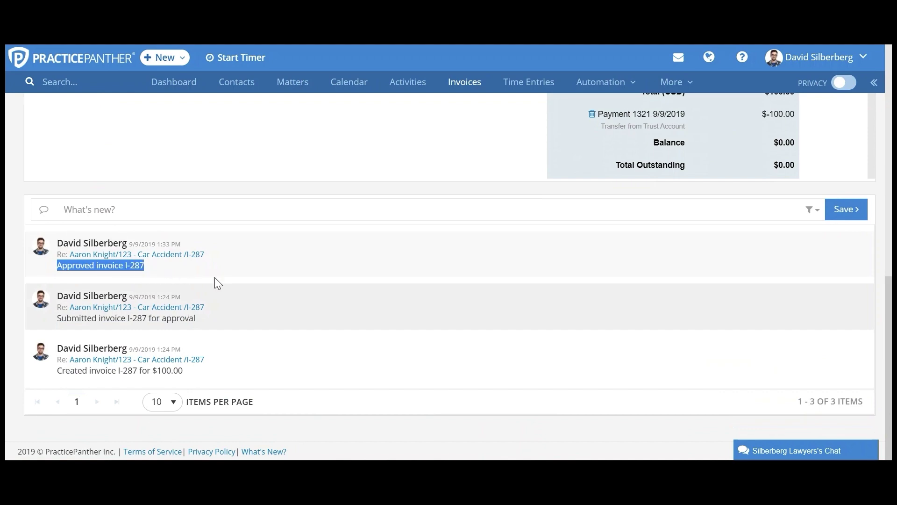
scroll(674, 336, up, 3)
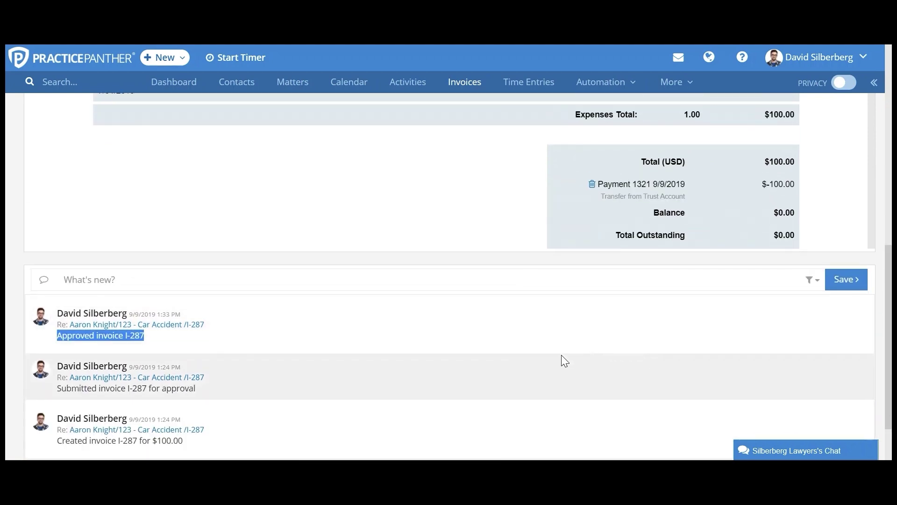
scroll(570, 353, up, 10)
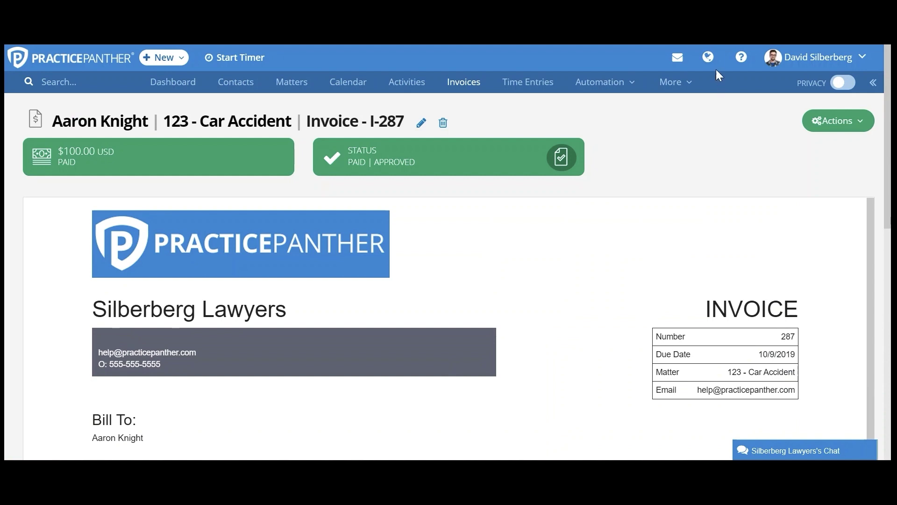
Enable the notifications for Invoice Submitted for Approval and Invoice Approved, and save the notification preferences
click(708, 57)
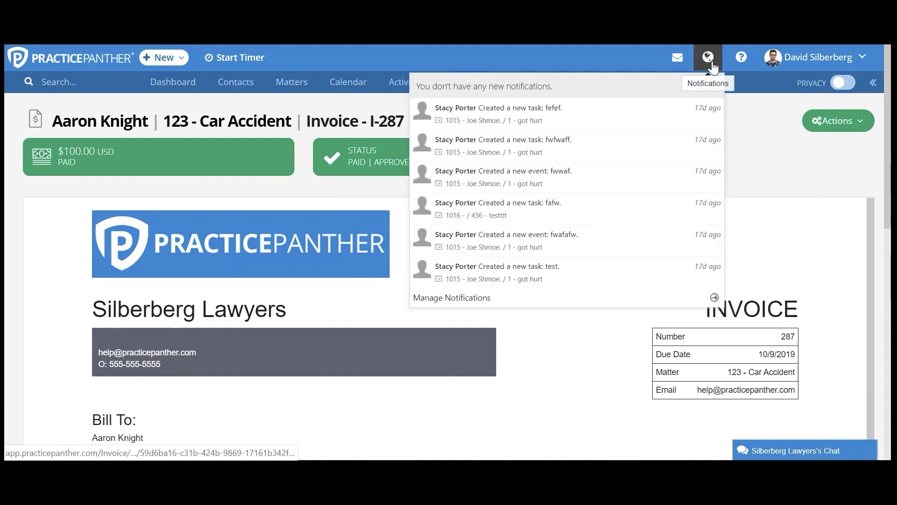
click(517, 302)
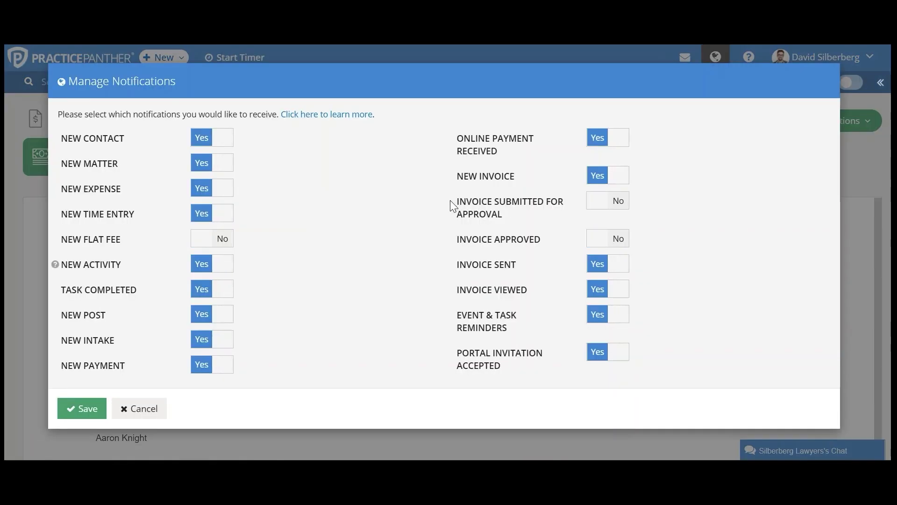
drag(450, 201, 511, 210)
click(601, 204)
click(614, 242)
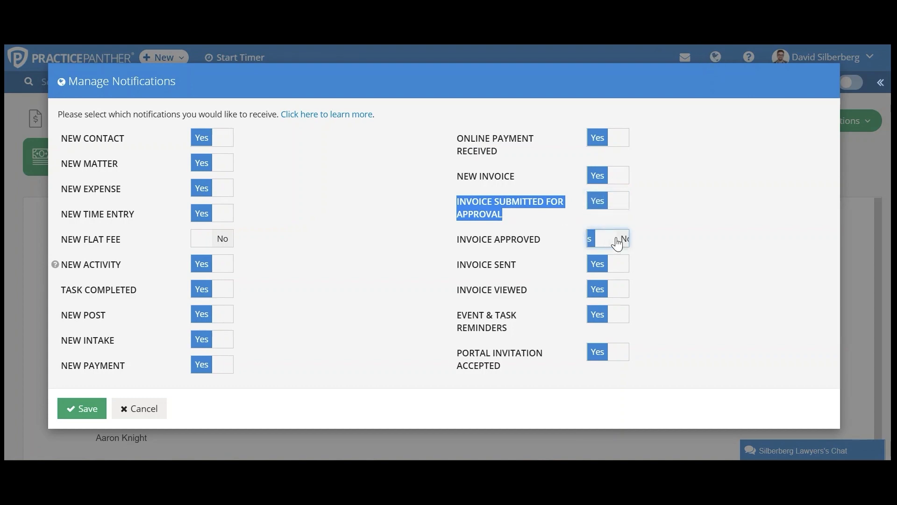
click(83, 408)
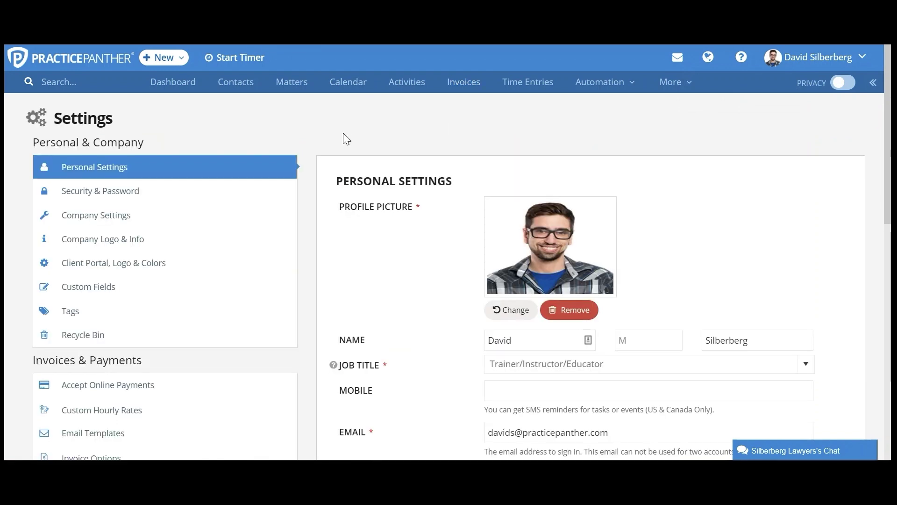
In the Invoice Options settings, set Submit Invoice for Approval to Yes under Default Invoice Approval Settings and save
scroll(346, 139, down, 2)
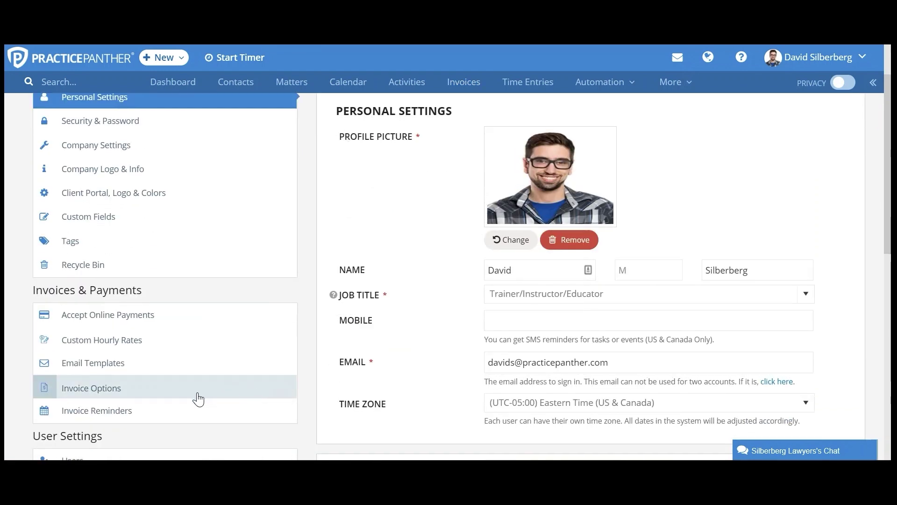
click(141, 388)
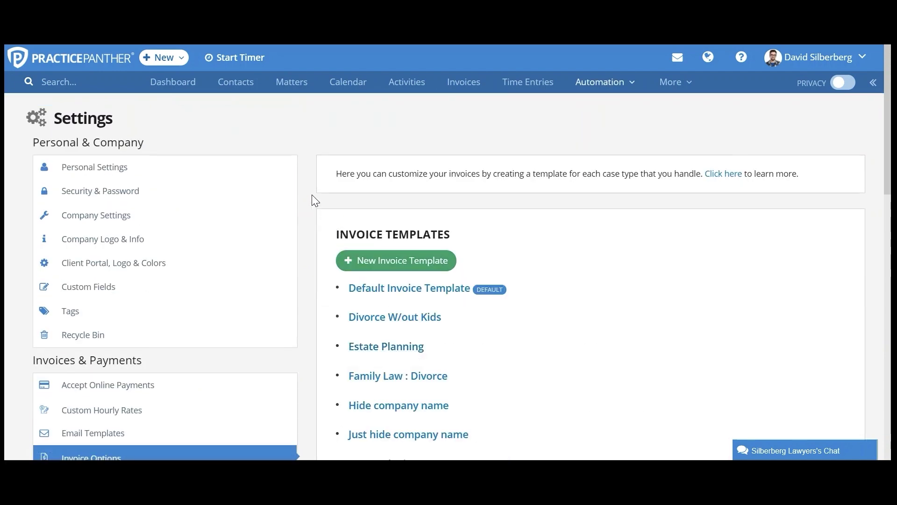
scroll(313, 197, down, 5)
scroll(312, 196, down, 8)
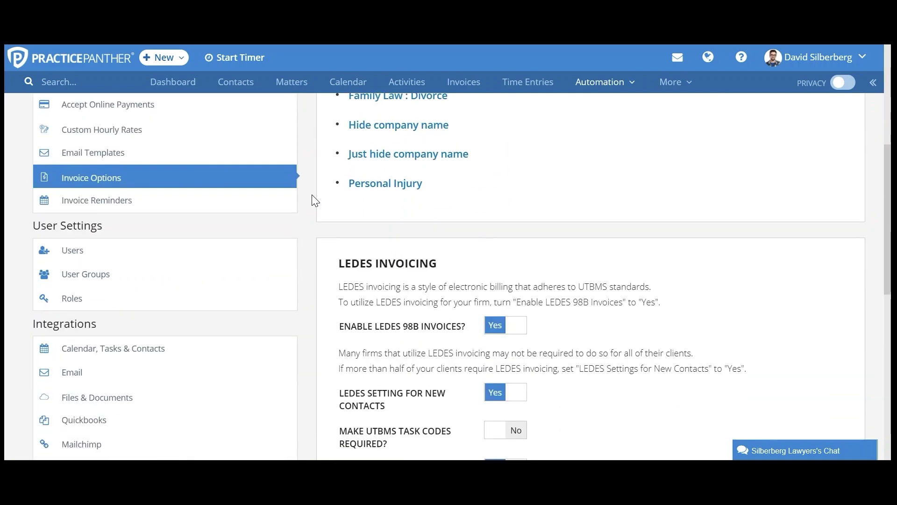
scroll(312, 195, down, 4)
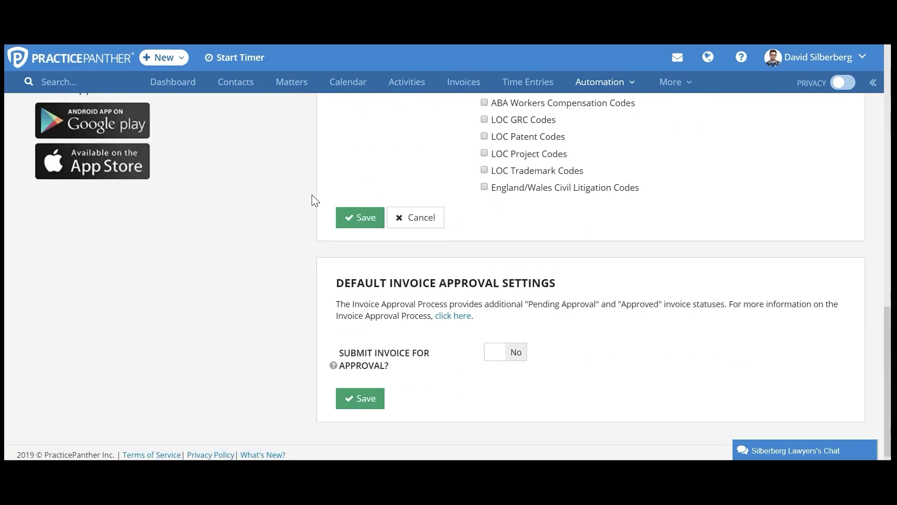
drag(333, 282, 570, 289)
click(568, 284)
click(514, 351)
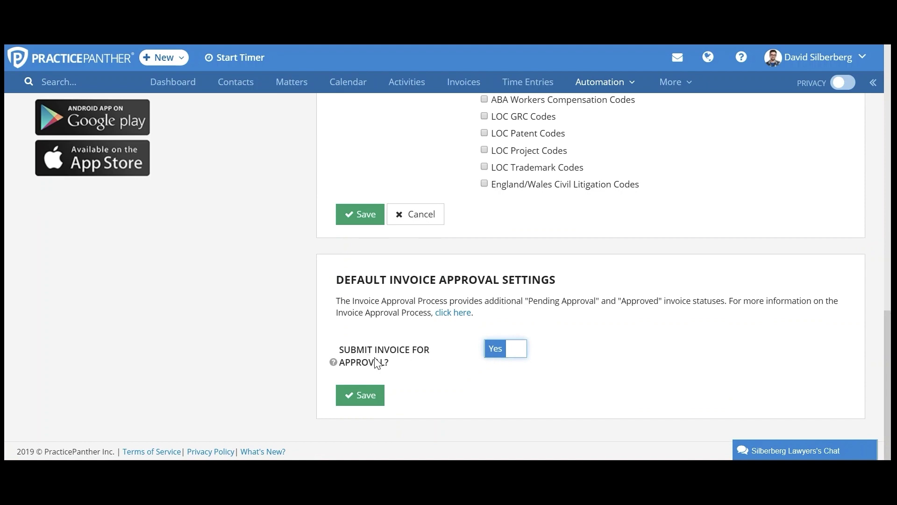
drag(334, 347, 395, 369)
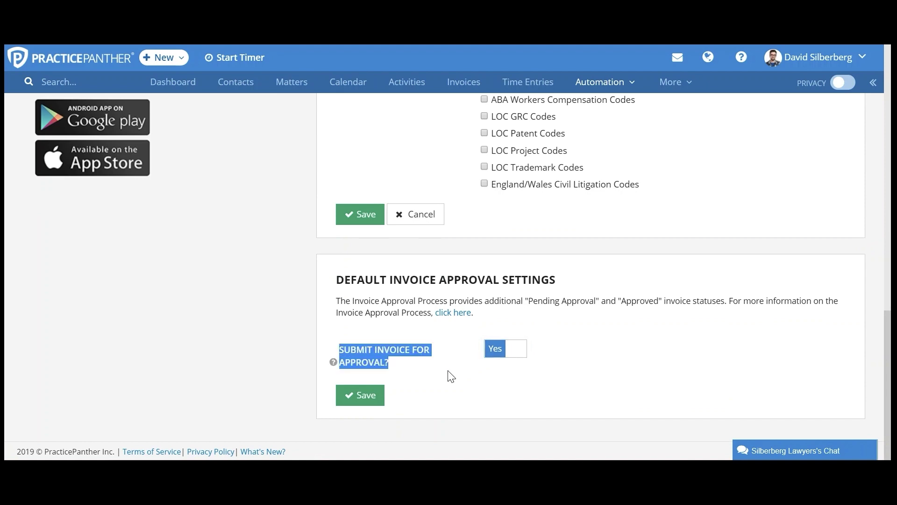
click(356, 398)
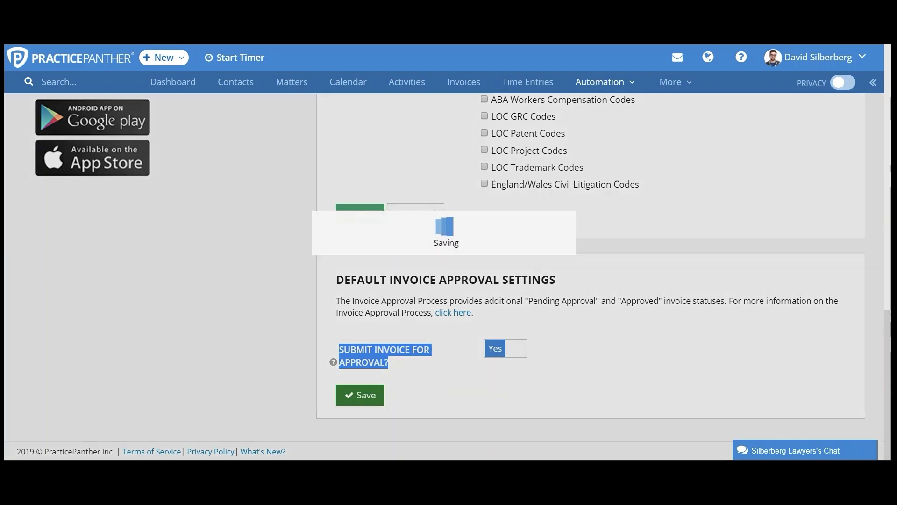
click(255, 150)
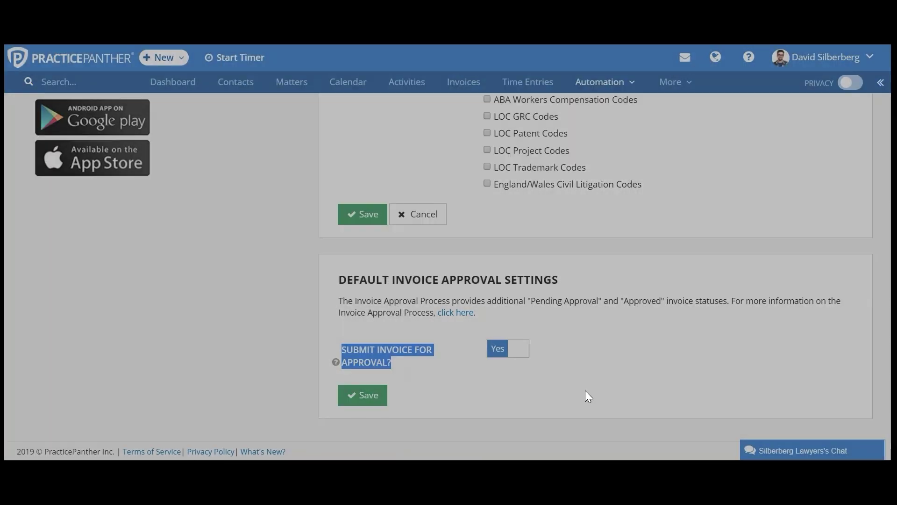